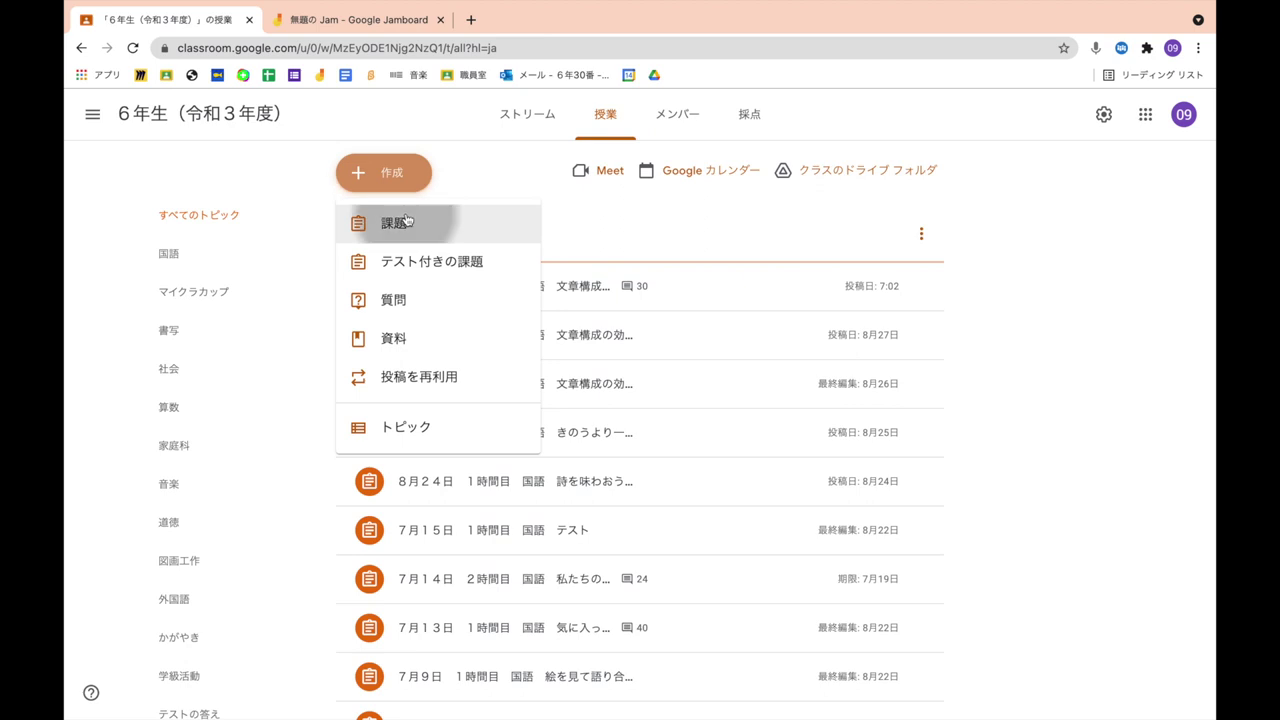
# Begin the new assignment's title with "９月１日 １時間目 道徳"
pyautogui.write('9がt')
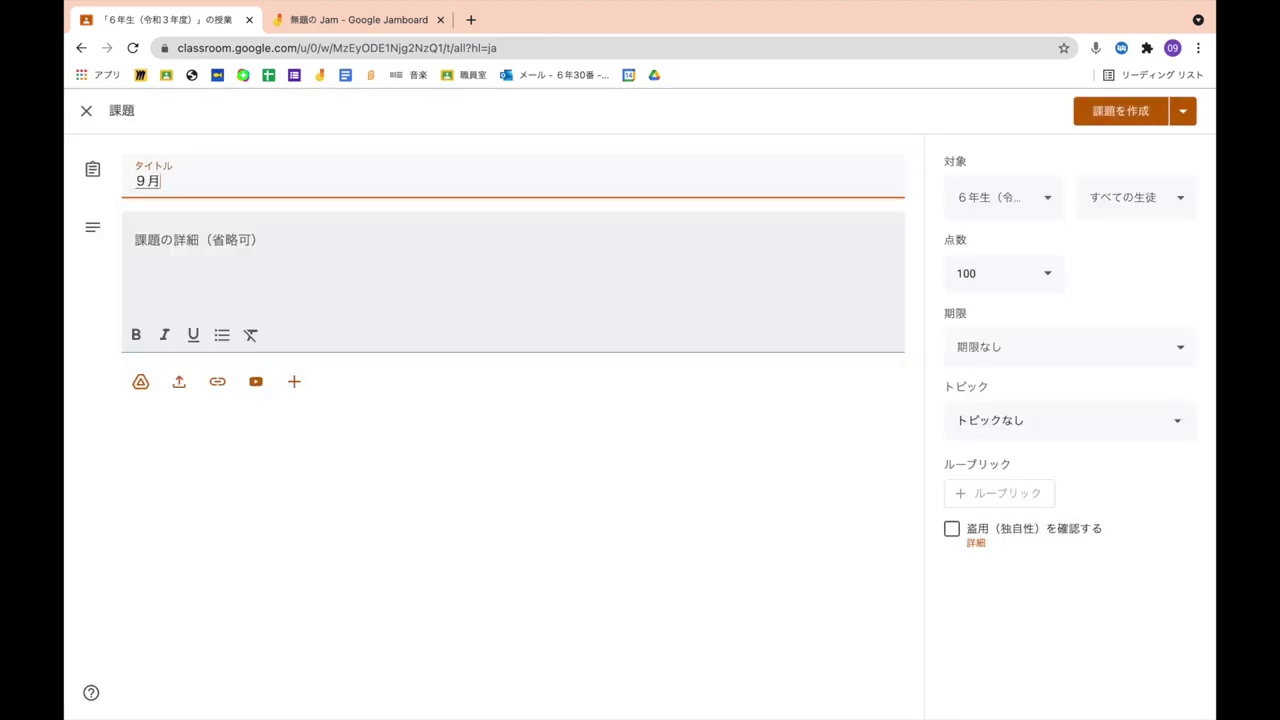
pyautogui.write('ikanme')
pyautogui.press('Return')
pyautogui.write('fou')
pyautogui.press('space')
pyautogui.press('Return')
# Complete the assignment title with the lesson name "帰ってきたクニマス", writing クニマス in katakana
pyautogui.write('kaettekitakunima')
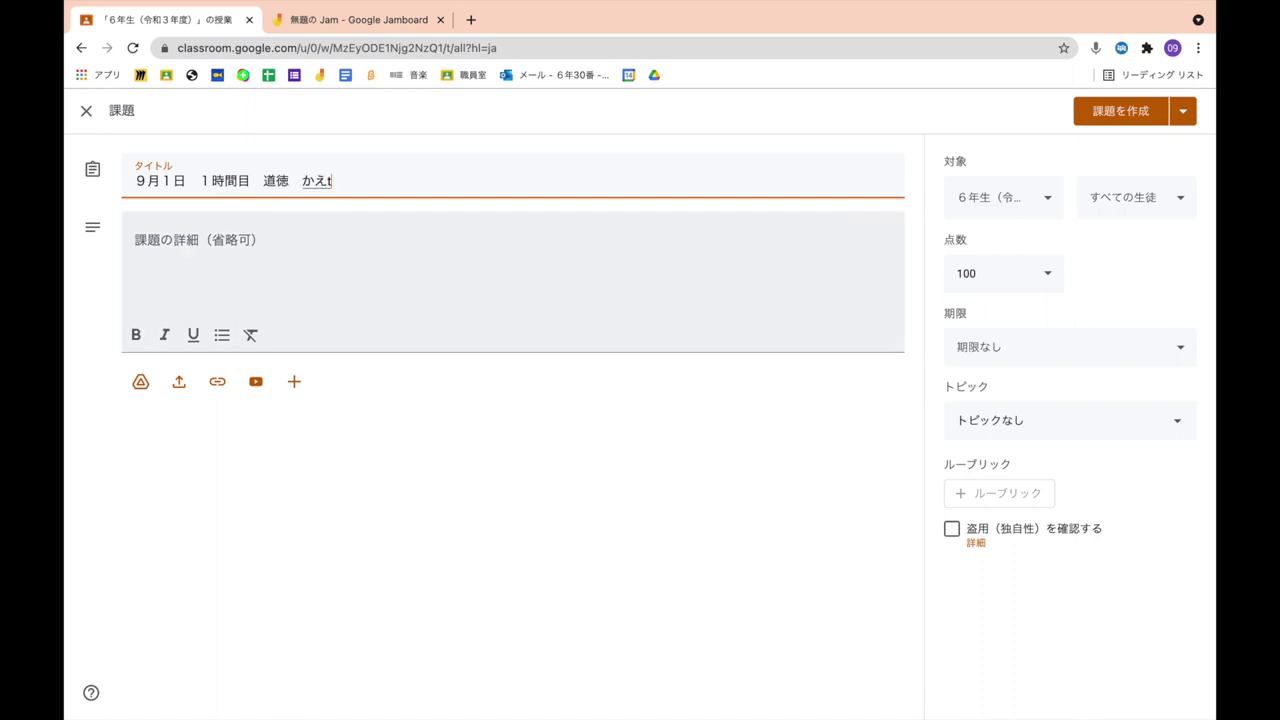
pyautogui.write('su')
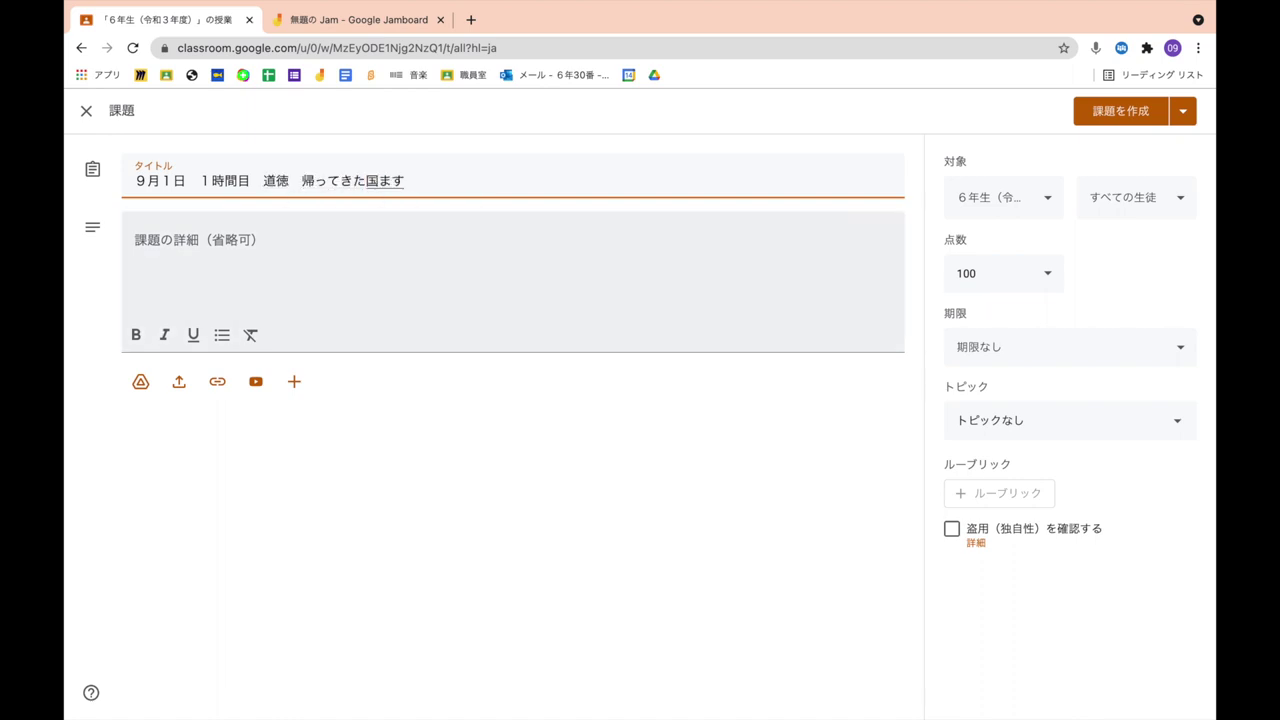
pyautogui.press('space')
pyautogui.press('space')
pyautogui.press('space')
pyautogui.press('space')
pyautogui.press('space')
pyautogui.press('space')
pyautogui.press('space')
pyautogui.press('space')
pyautogui.press('space')
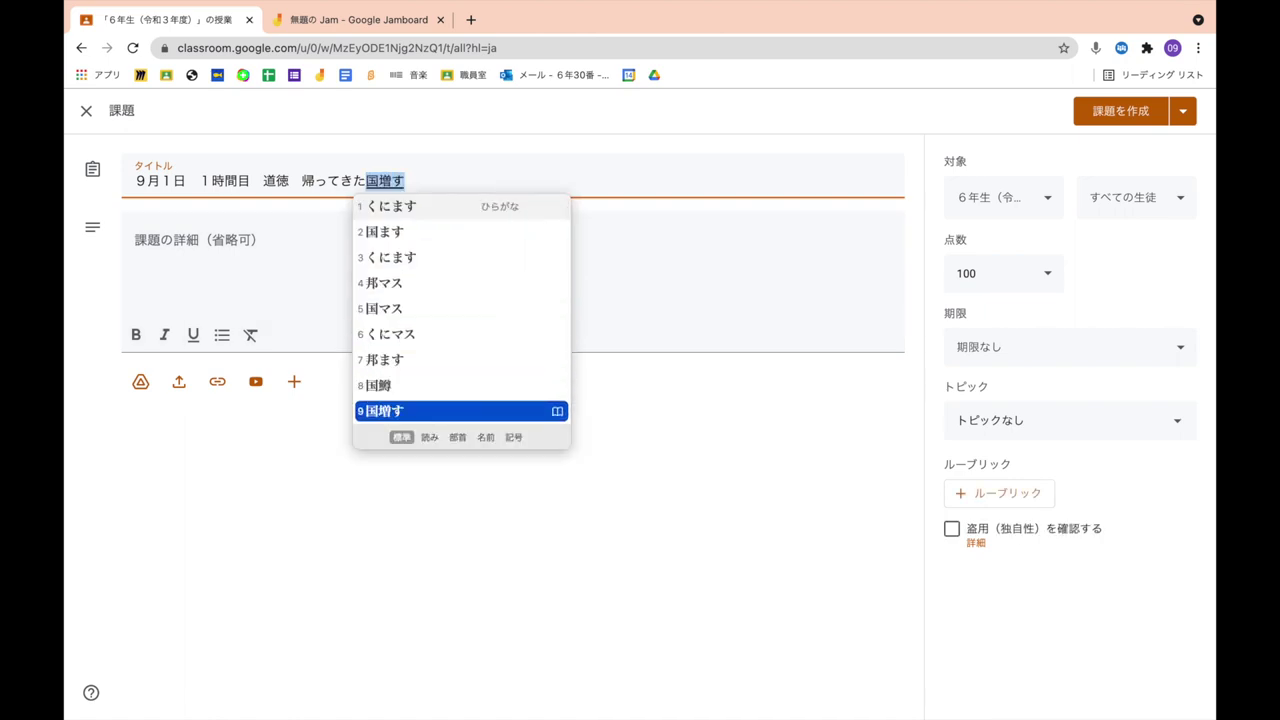
pyautogui.press('space')
pyautogui.hotkey('shift', 'Left')
pyautogui.hotkey('shift', 'Left')
pyautogui.press('Right')
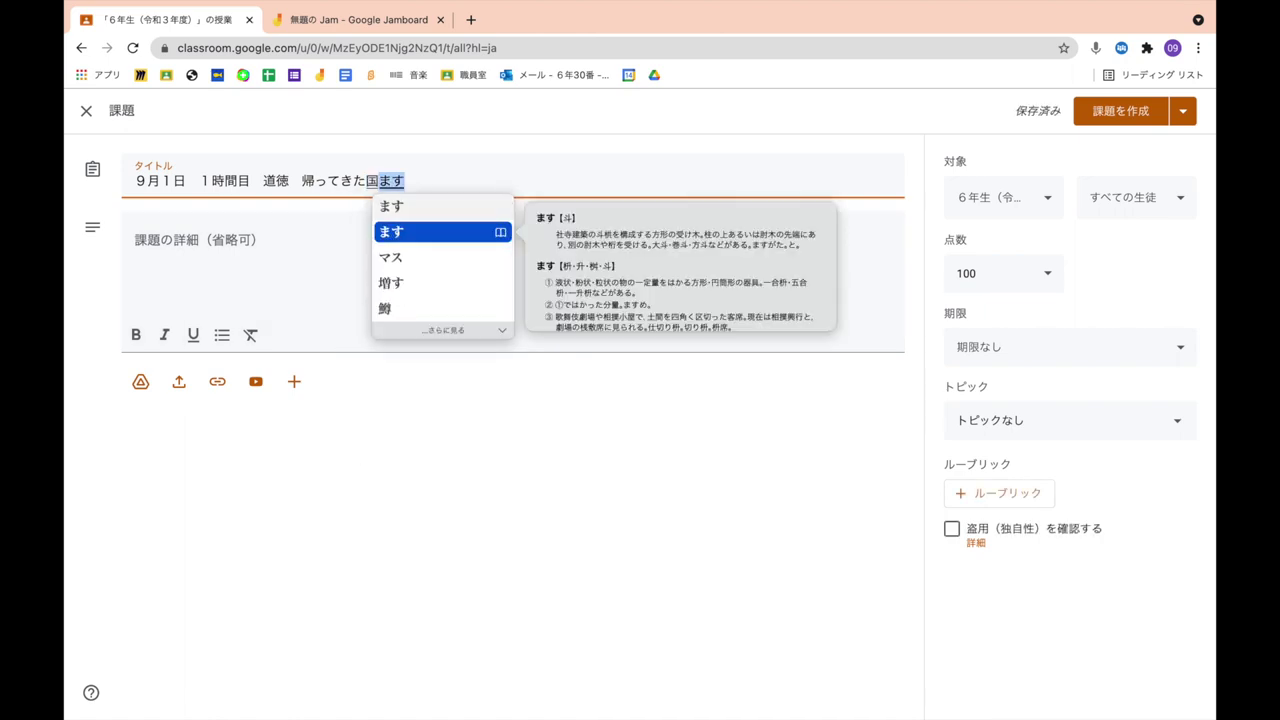
pyautogui.press('Escape')
pyautogui.press('Escape')
pyautogui.write('kunimasu')
pyautogui.press('space')
pyautogui.press('Return')
# Enter the first item in the assignment details: "１ これまでに絶滅した動物を調べて発表する", followed by a blank line
pyautogui.click(248, 267)
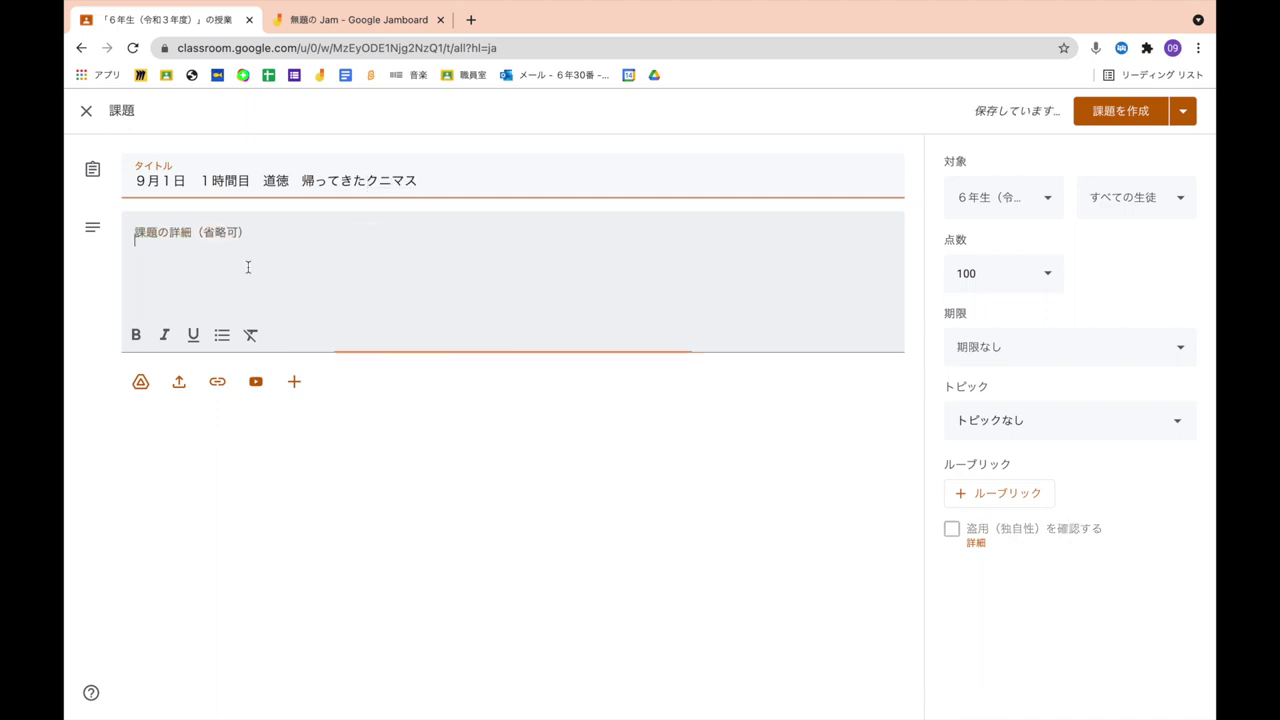
pyautogui.write('1')
pyautogui.press('Return')
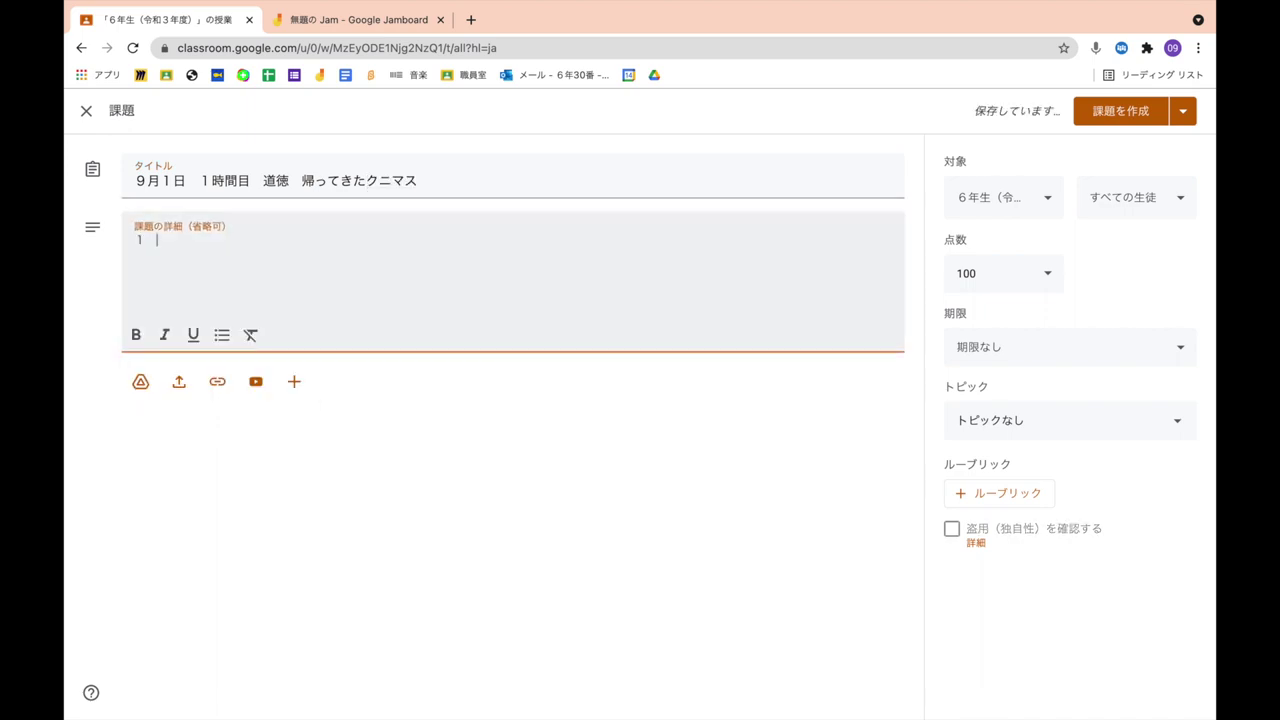
pyautogui.write('koremadenizetsumetsushitadoubutsu')
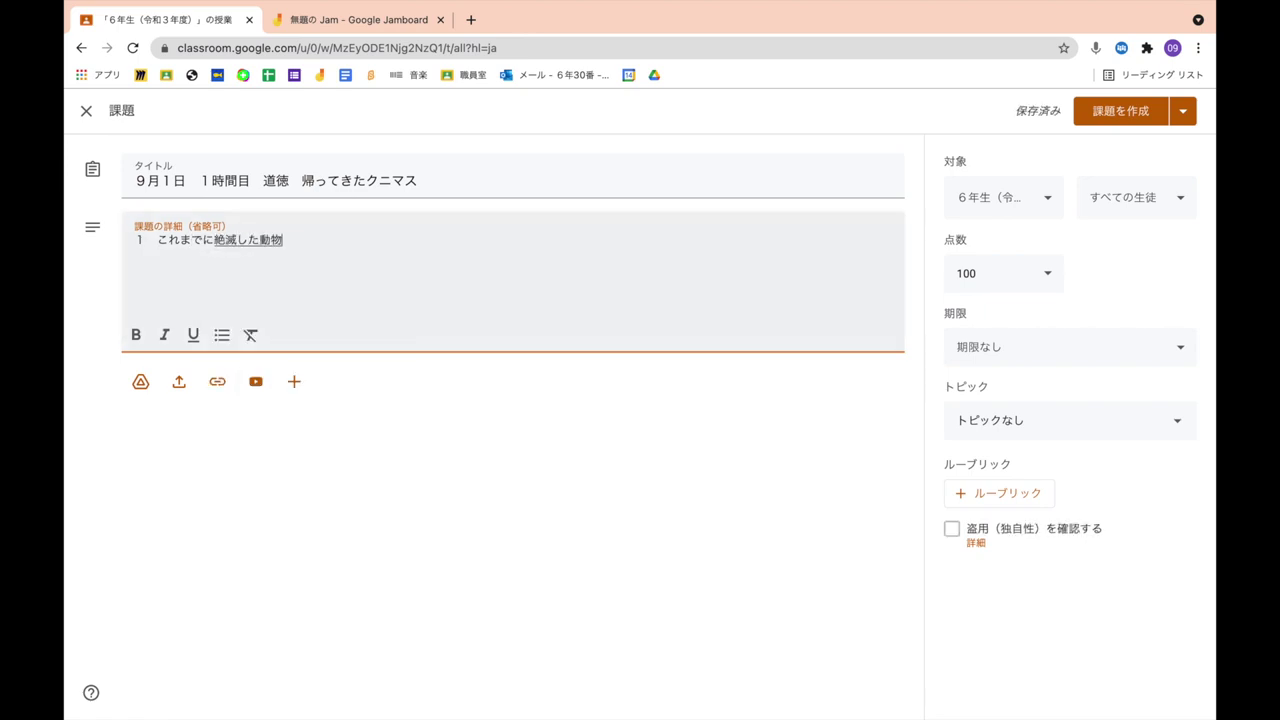
pyautogui.write('wo')
pyautogui.press('Return')
pyautogui.write('shirabetehappyousu')
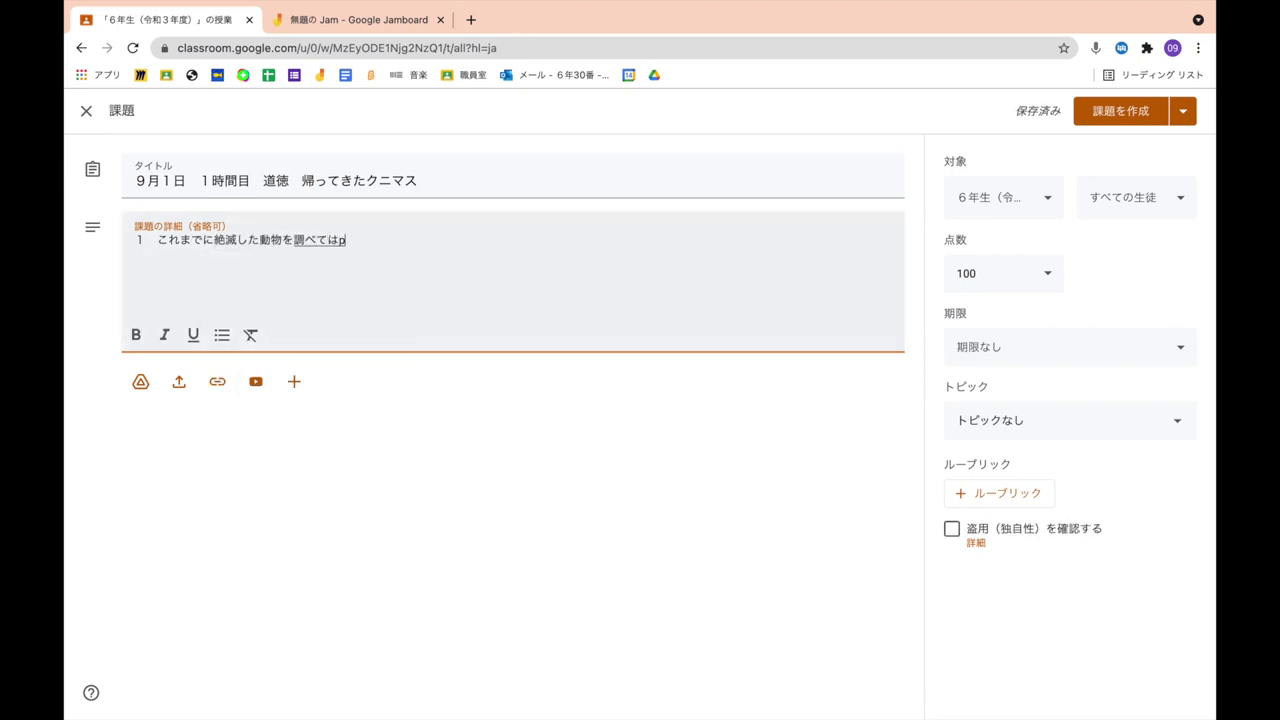
pyautogui.write('ru')
pyautogui.press('Return')
pyautogui.press('Return')
pyautogui.press('Return')
# Add item "２ めあてを確認する" to the details, with the line "自然と共存するためには、どうあるべきだろうか" beneath it
pyautogui.write('2')
pyautogui.press('Return')
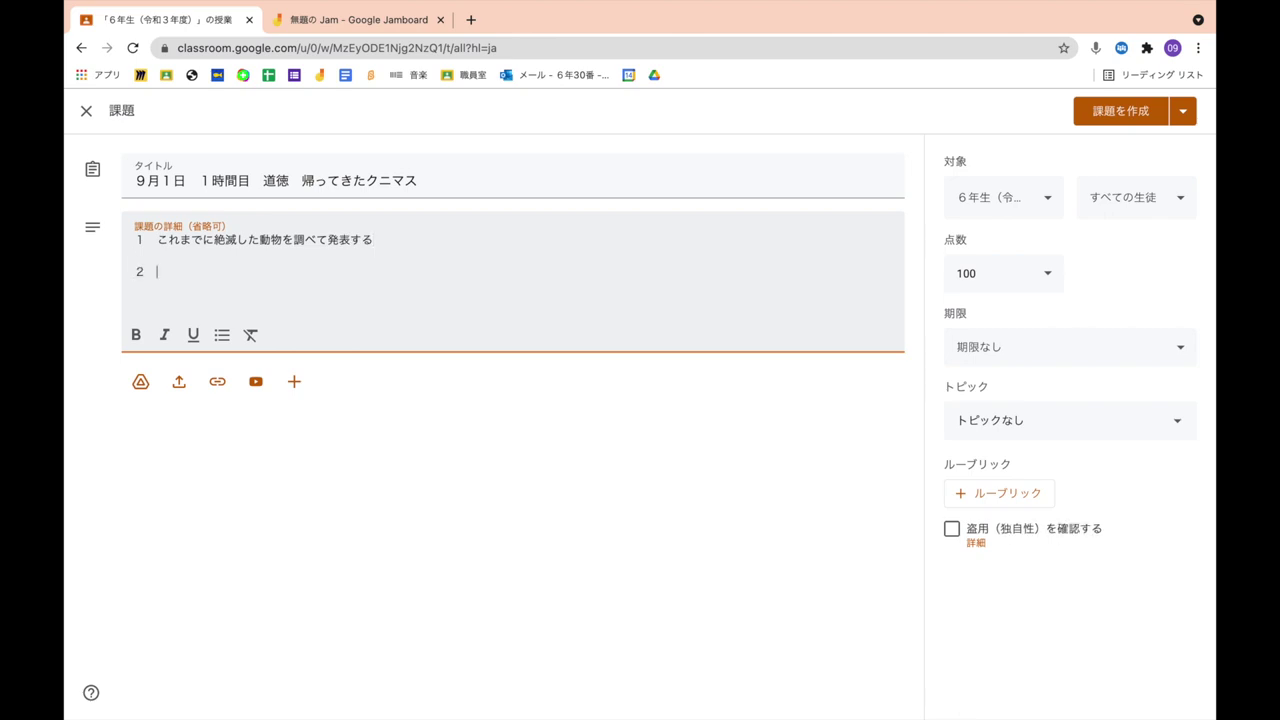
pyautogui.write('meatewokakakunin')
pyautogui.press('space')
pyautogui.write('suru')
pyautogui.press('Return')
pyautogui.press('Return')
pyautogui.write('shizennto')
pyautogui.press('space')
pyautogui.write('kyouzon')
pyautogui.press('space')
pyautogui.write('suru')
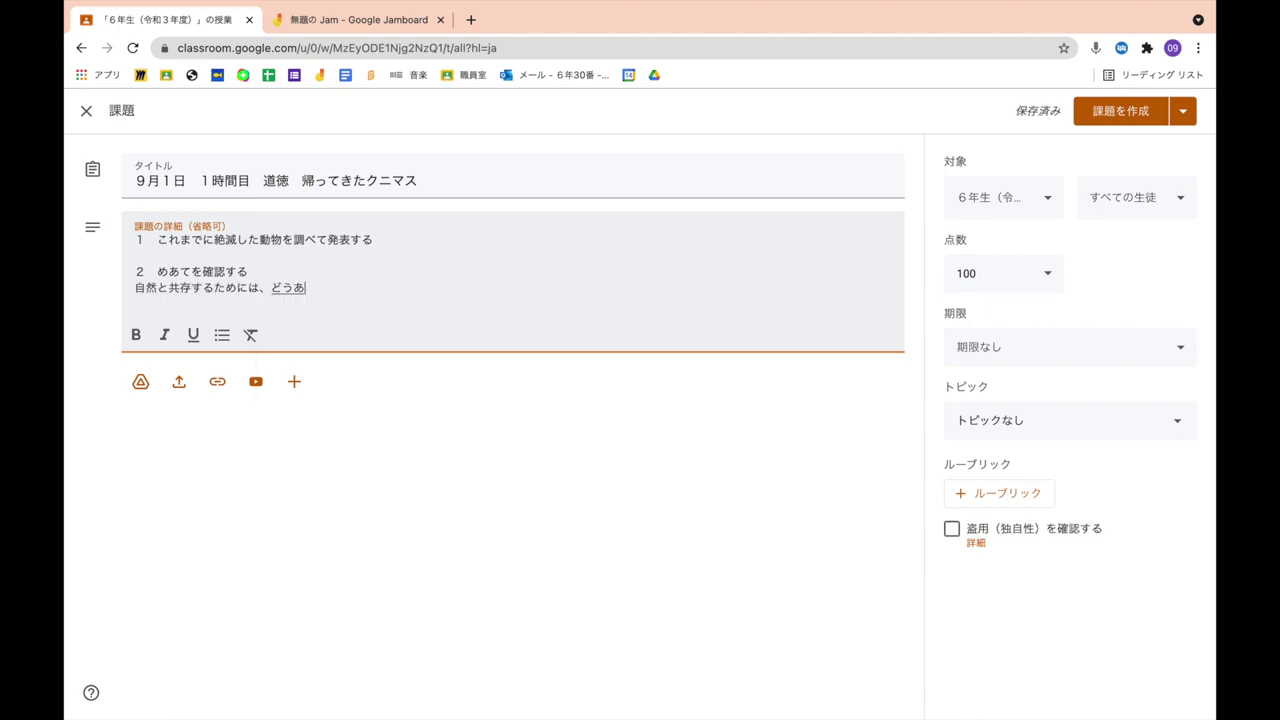
pyautogui.write('rouka')
pyautogui.press('Return')
pyautogui.press('Return')
pyautogui.press('Return')
# Add the third item to the details: "３ 教材文の朗読を聞く", followed by a blank line
pyautogui.write('3')
pyautogui.write(' kyouzaibun')
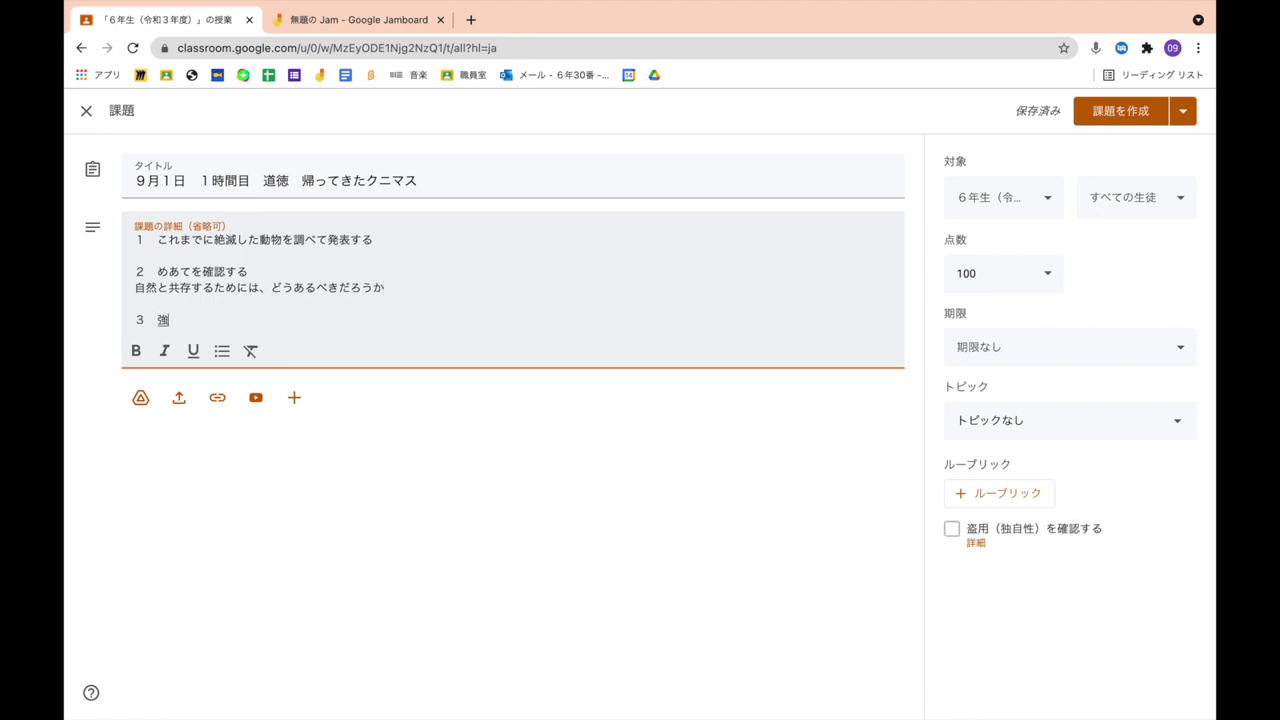
pyautogui.press('space')
pyautogui.press('Return')
pyautogui.write('noroudoku')
pyautogui.press('space')
pyautogui.write('wokiku')
pyautogui.press('Return')
pyautogui.press('Return')
pyautogui.press('Return')
# Add the fourth item to the details: "４ いなくなってしまったクニマスのことを、久兵衛さんはどう思っていたのか考える"
pyautogui.write('4 ')
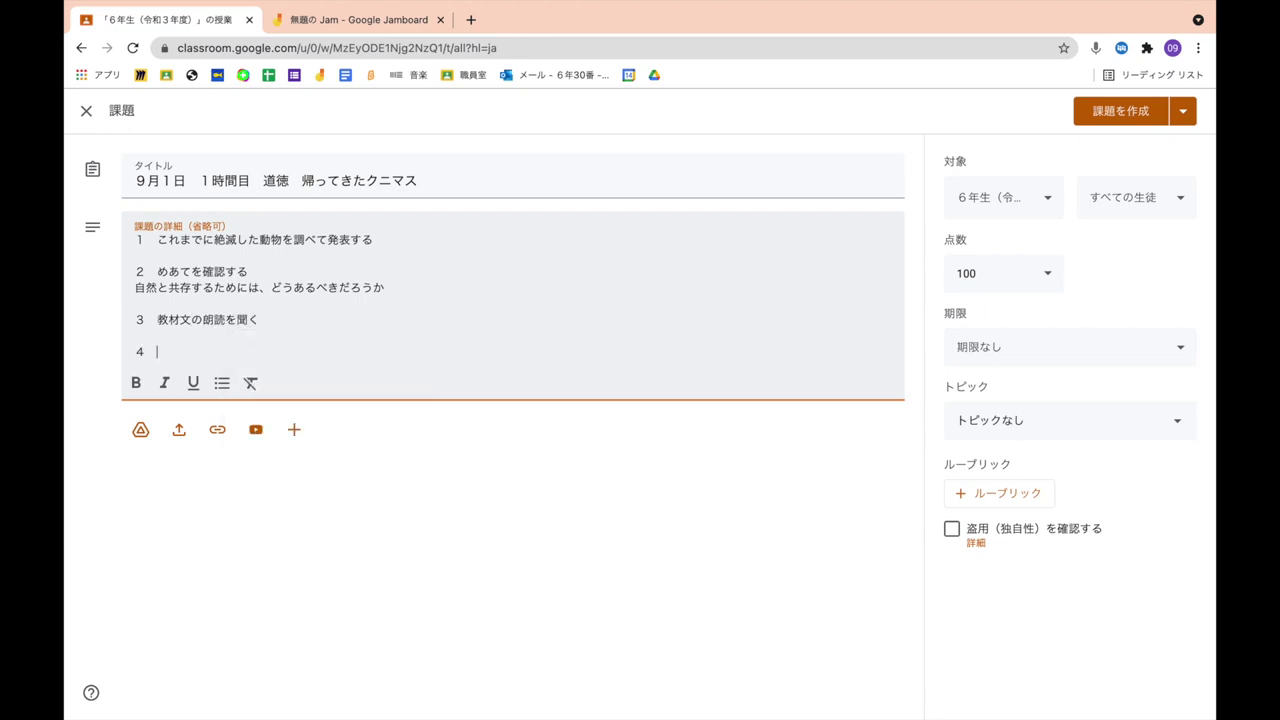
pyautogui.write('inakunattesimatt')
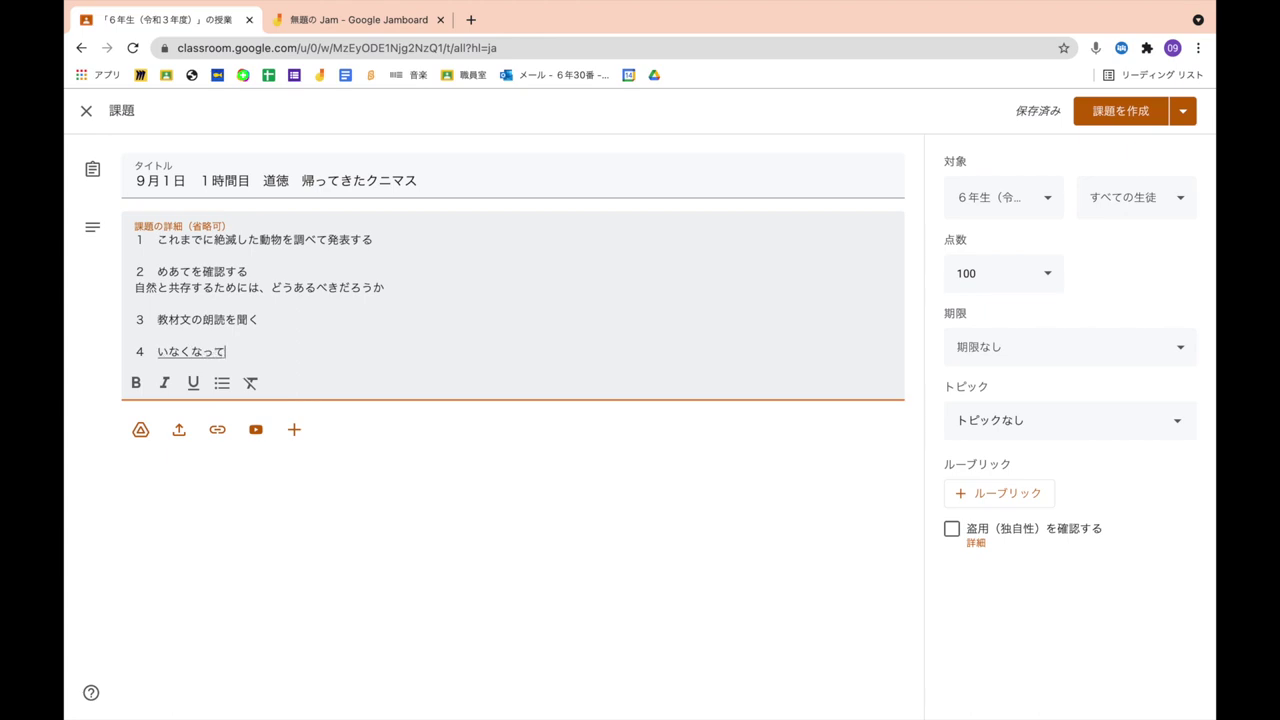
pyautogui.write('nakunattesimatt')
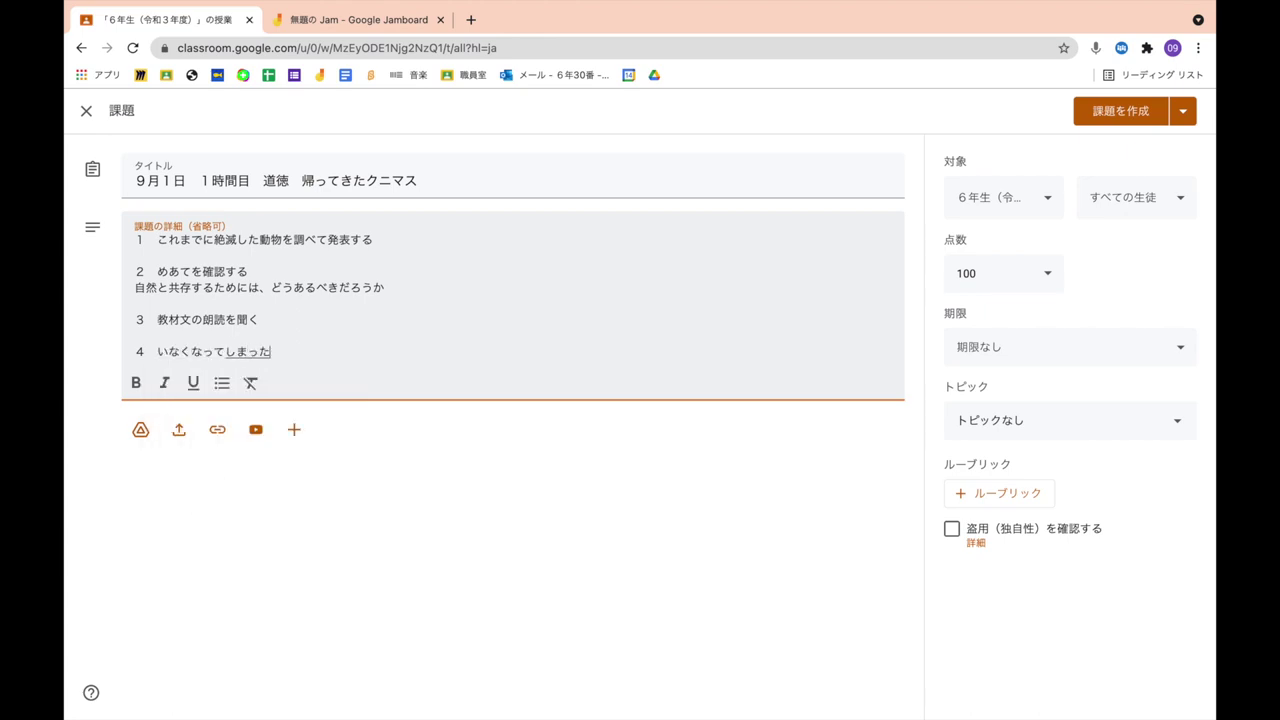
pyautogui.press('space')
pyautogui.press('BackSpace')
pyautogui.press('BackSpace')
pyautogui.press('BackSpace')
pyautogui.press('BackSpace')
pyautogui.press('BackSpace')
pyautogui.press('BackSpace')
pyautogui.write('masu')
pyautogui.press('space')
pyautogui.press('Return')
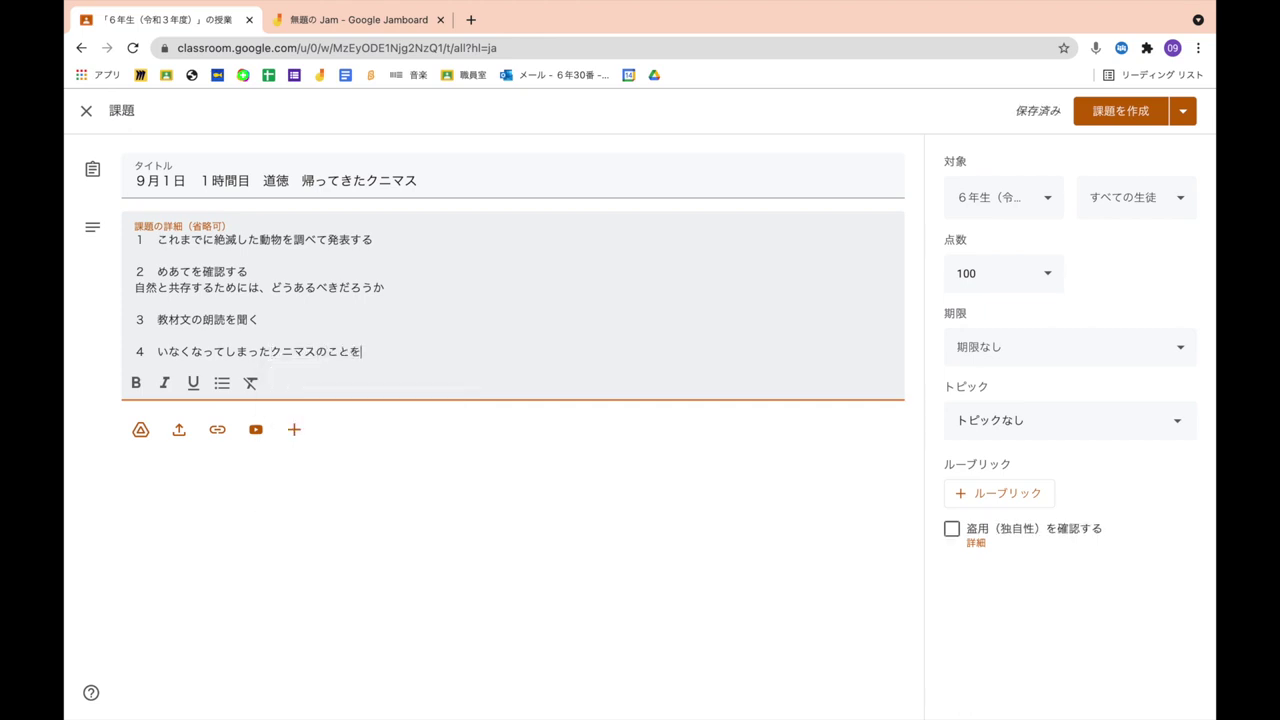
pyautogui.press('space')
pyautogui.press('Return')
pyautogui.write('sanhadouomotteitanoka')
pyautogui.press('Return')
pyautogui.write('kangaeru')
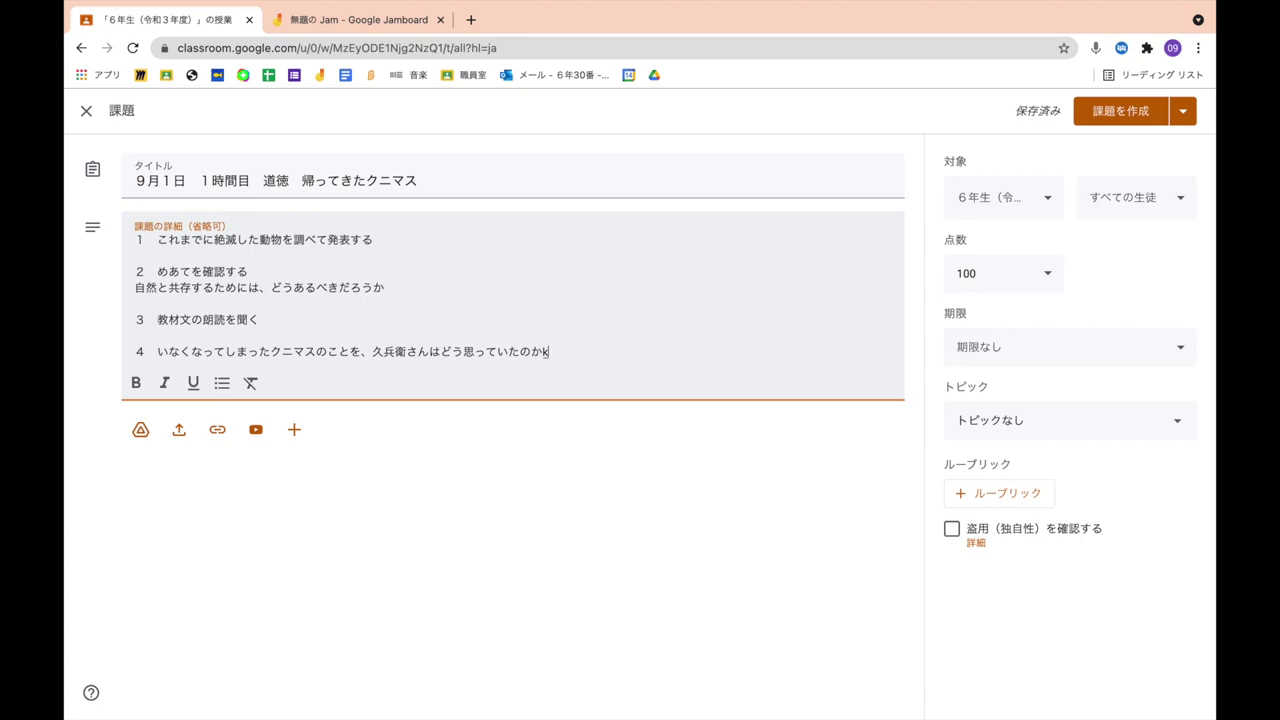
pyautogui.press('Return')
pyautogui.press('Return')
pyautogui.press('Return')
# Add the fifth item to the details: "５ クニマスを探し続ける久兵衛さんを支えたのはどんな思いか考える"
pyautogui.write('4')
pyautogui.press('BackSpace')
pyautogui.write('5 ')
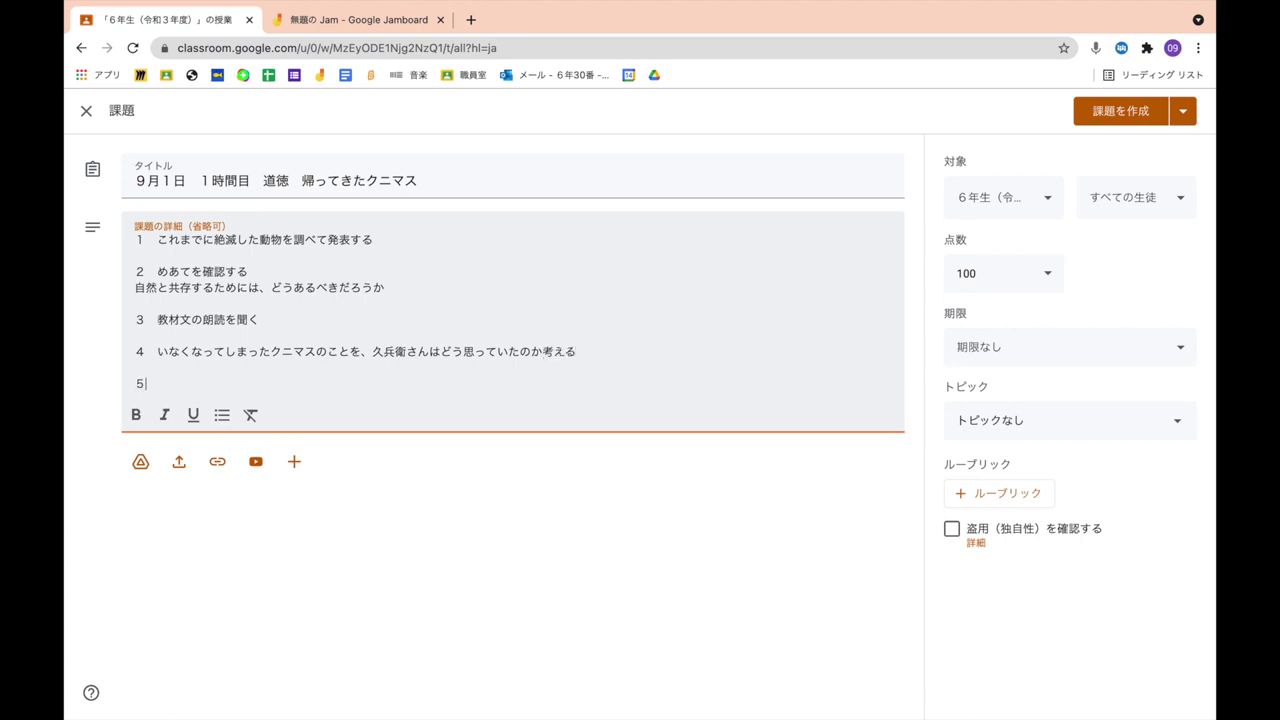
pyautogui.write('kunimasu')
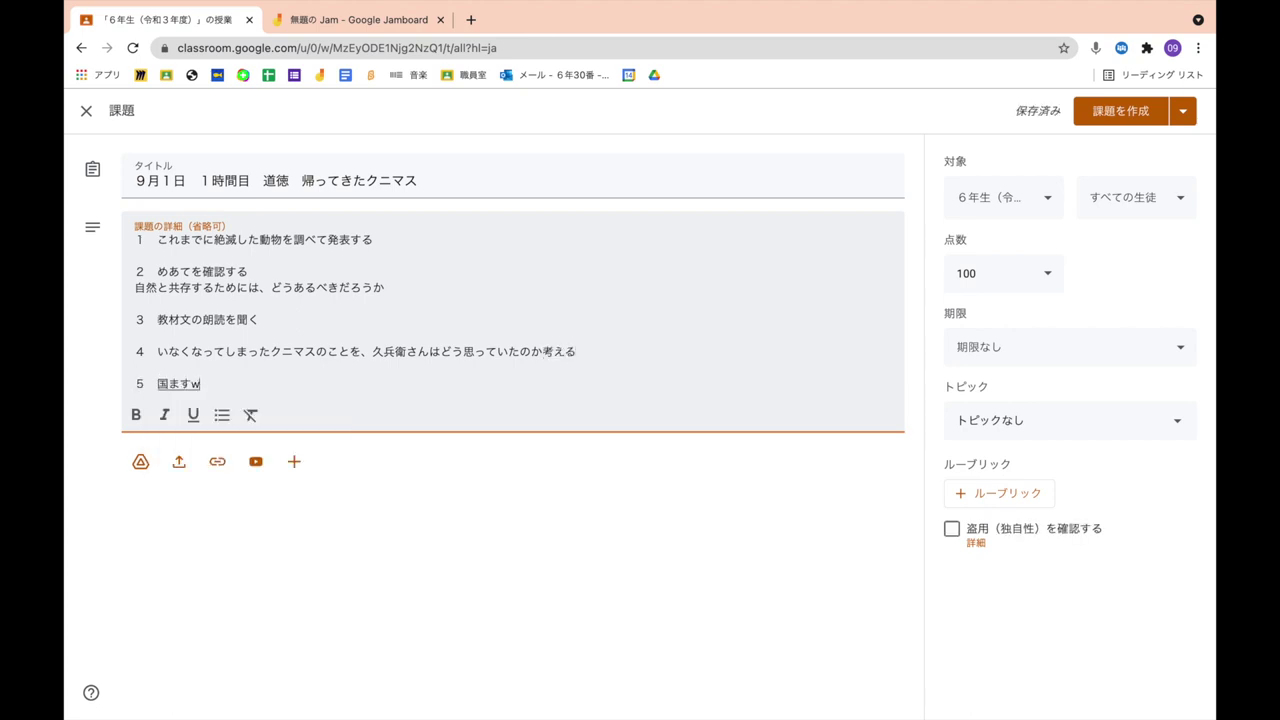
pyautogui.press('space')
pyautogui.write('wosagashitudukerukyuubeesanwosaaetaadon')
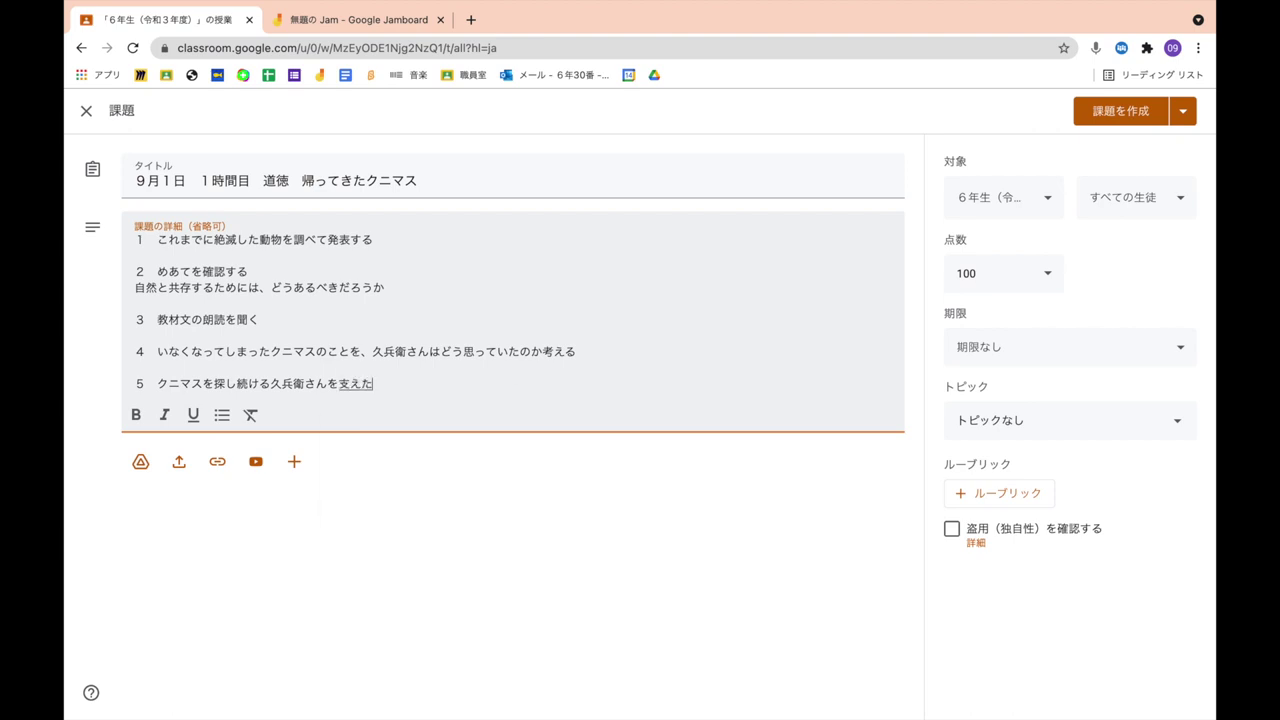
pyautogui.write('kang')
pyautogui.press('Return')
pyautogui.press('Return')
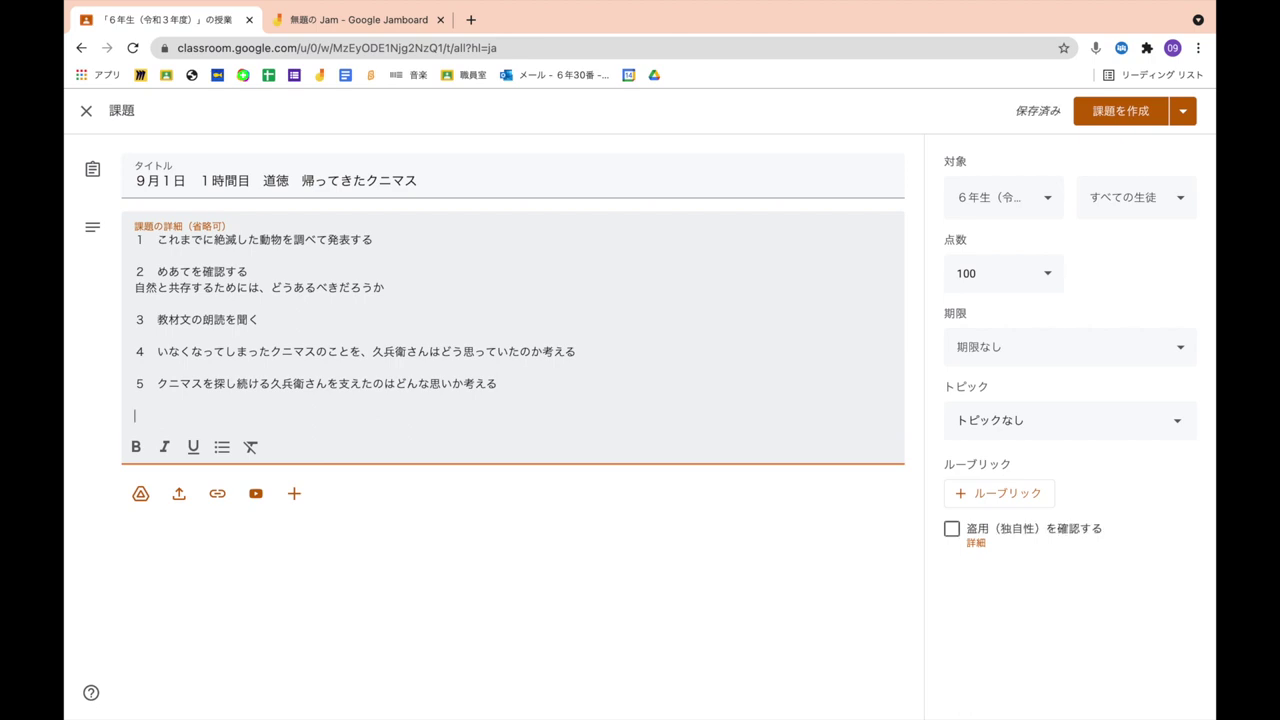
# Add the sixth item to the details: "６ 自分が田沢湖の近くに住んでいたとしたら、帰ってきたクニマスに対してどんなことを伝えたいか考える"
pyautogui.write('6\u3000jibungatazawako')
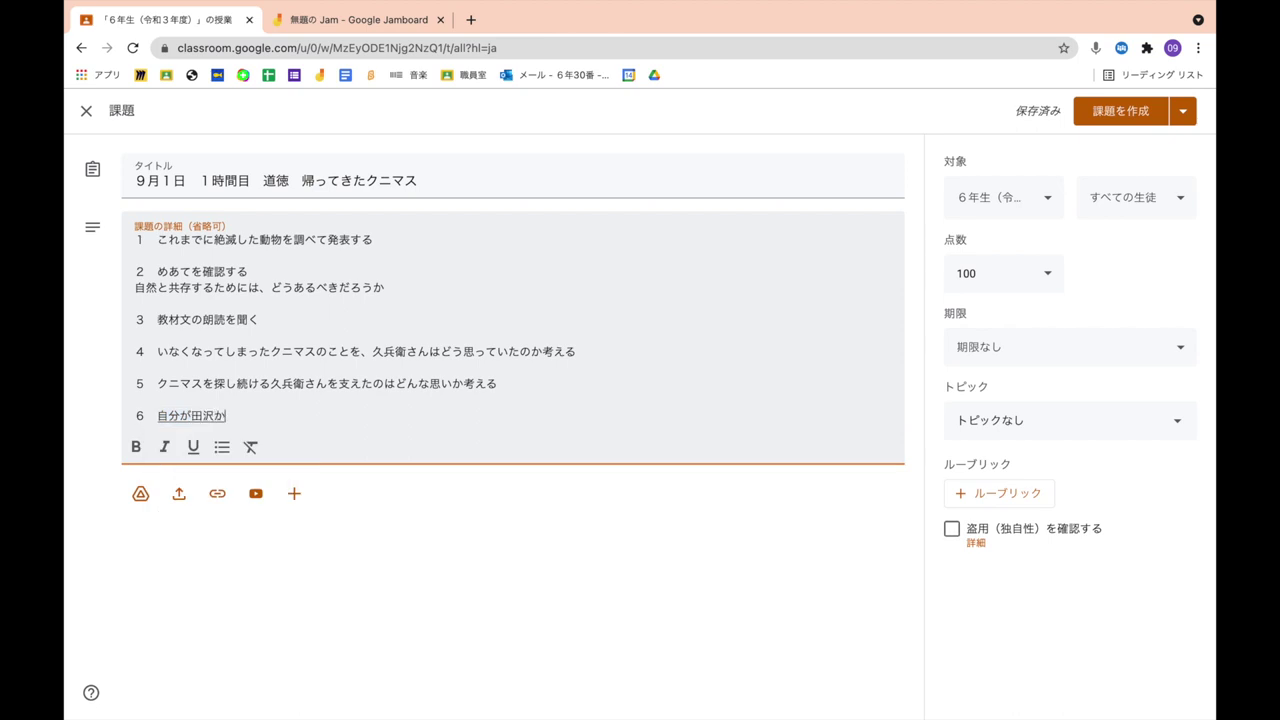
pyautogui.press('Return')
pyautogui.write('nochikakunisundeitatoshitara,')
pyautogui.press('Return')
pyautogui.write('kaettekita')
pyautogui.press('Return')
pyautogui.write('kunimasunitaishitedonnnakotowo')
pyautogui.press('Return')
pyautogui.write('tsutaetai')
pyautogui.press('Return')
pyautogui.press('Return')
pyautogui.press('BackSpace')
pyautogui.write('kakanngaeru')
pyautogui.press('Return')
pyautogui.press('Return')
# Add the seventh item to the details: "７ 久兵衛さんと今の人々で、共通する思いや考えは何か考える"
pyautogui.write('7')
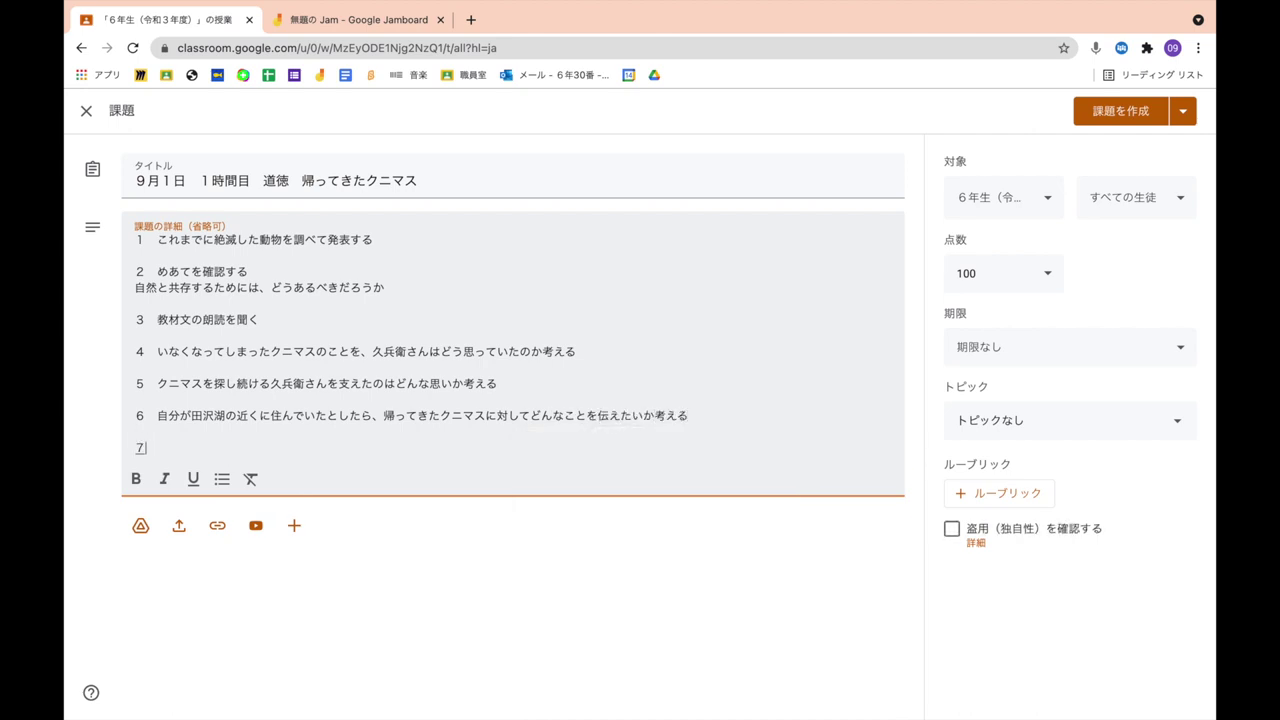
pyautogui.write(' kyuubee')
pyautogui.press('space')
pyautogui.write('sannto')
pyautogui.press('Return')
pyautogui.write('imanohitobitode,')
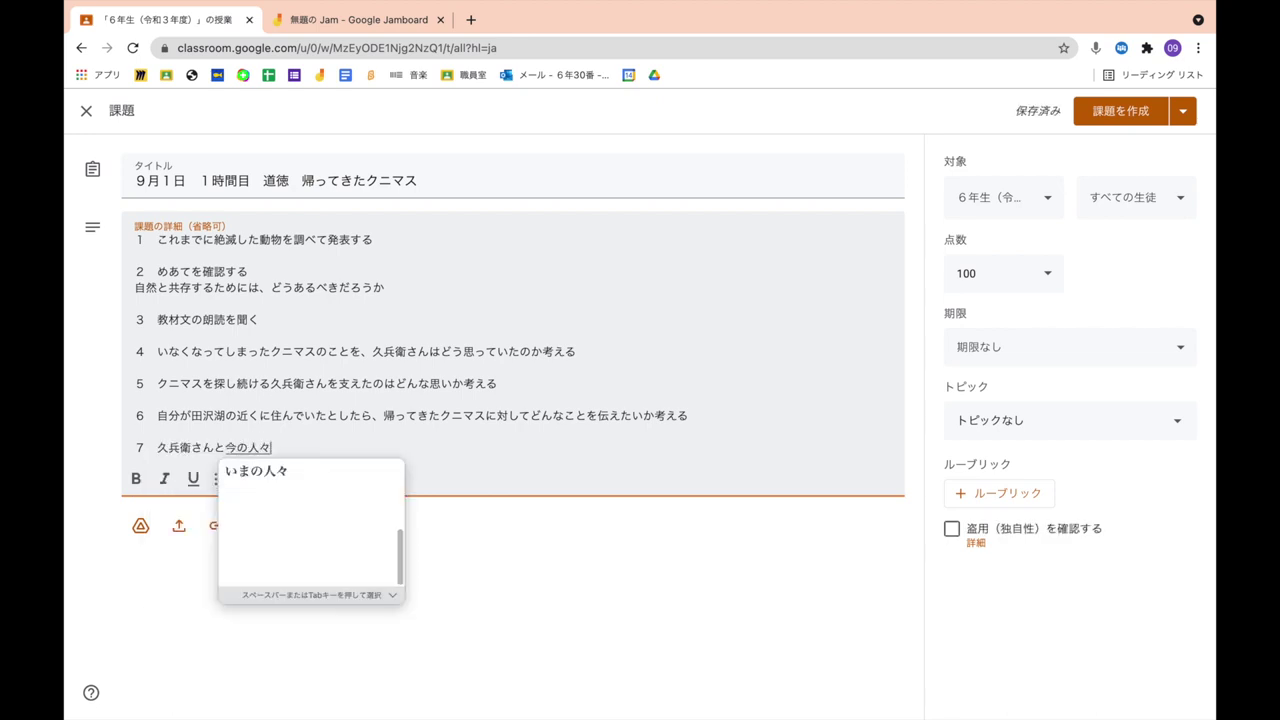
pyautogui.write('kyoutsuusuruomoiyaka')
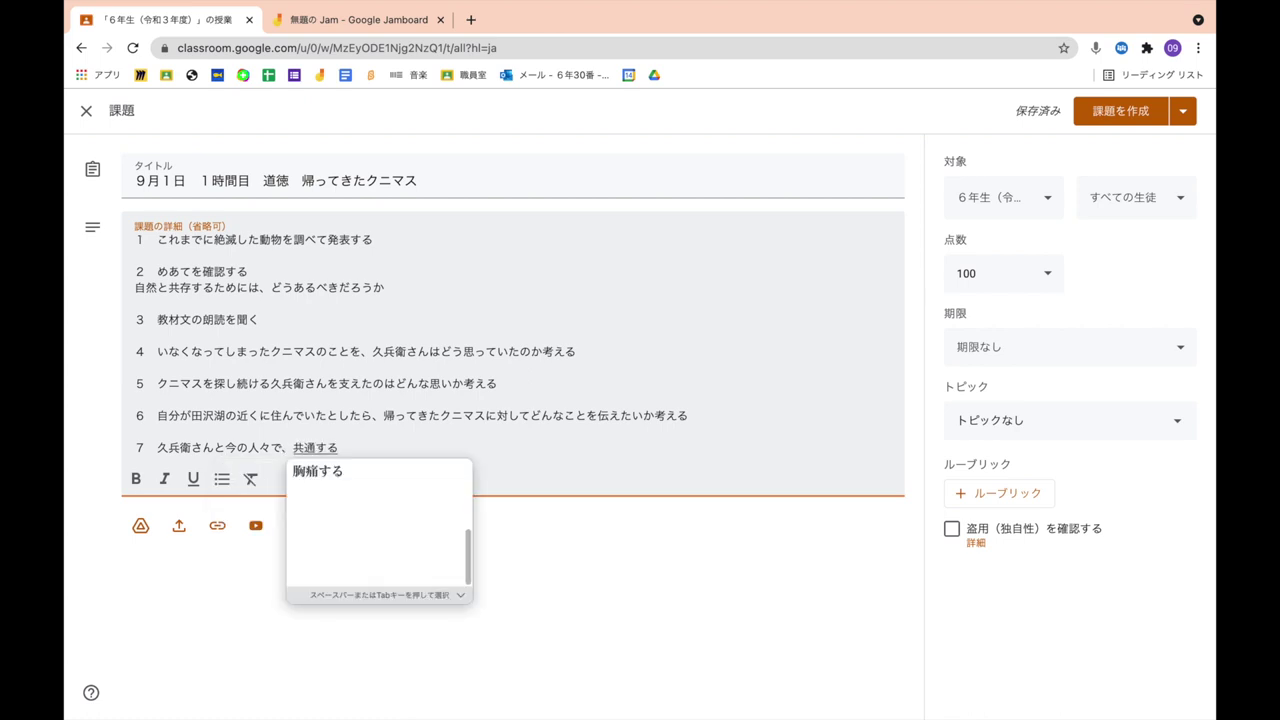
pyautogui.write('ngaehanandarou')
pyautogui.press('space')
pyautogui.press('BackSpace')
pyautogui.press('BackSpace')
pyautogui.press('BackSpace')
pyautogui.press('BackSpace')
pyautogui.press('BackSpace')
pyautogui.press('Return')
pyautogui.write('nanikakangaeru')
pyautogui.press('Return')
pyautogui.press('Return')
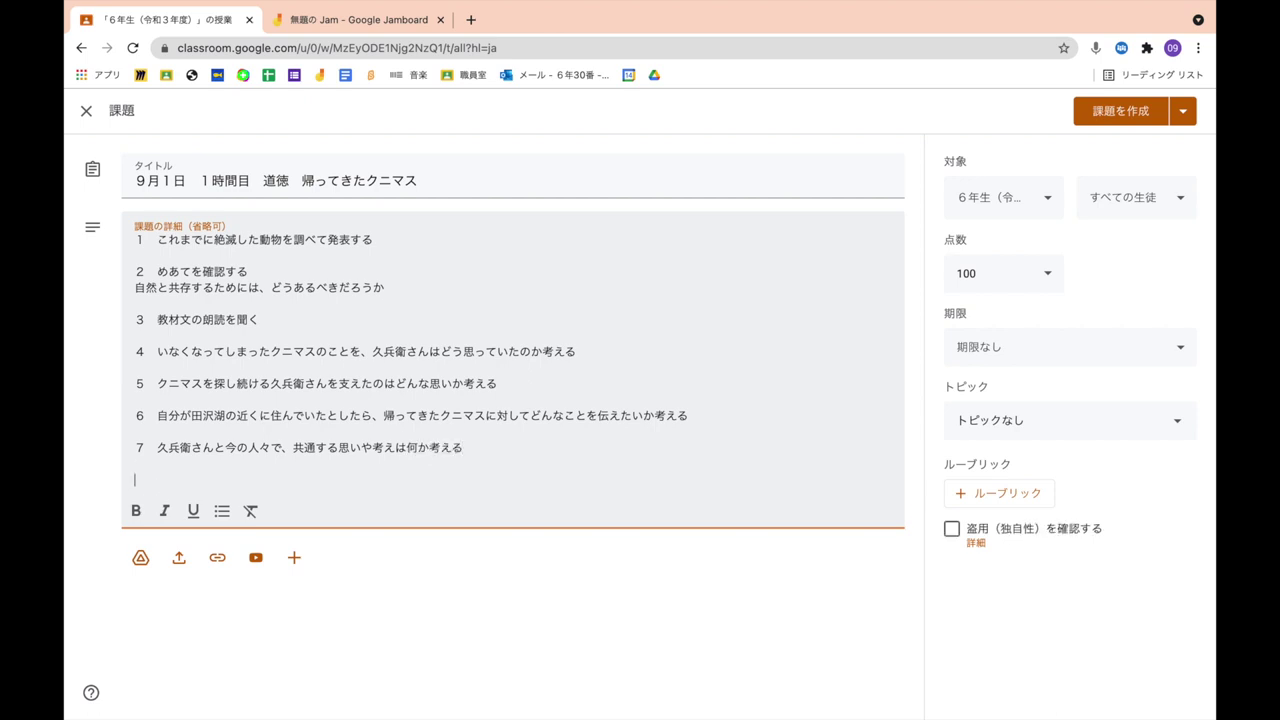
# Add the eighth item to the details: "８ 自然や動植物との共存のために、大切にしたいと思うことはなんですか？"
pyautogui.write('shizenyadoushokubutsutono')
pyautogui.press('space')
pyautogui.write('kyouzon')
pyautogui.press('space')
pyautogui.write('notameni,')
pyautogui.press('Return')
pyautogui.write('taisetsunishitaitoomoukoto')
pyautogui.press('Return')
pyautogui.write('hanandesuka')
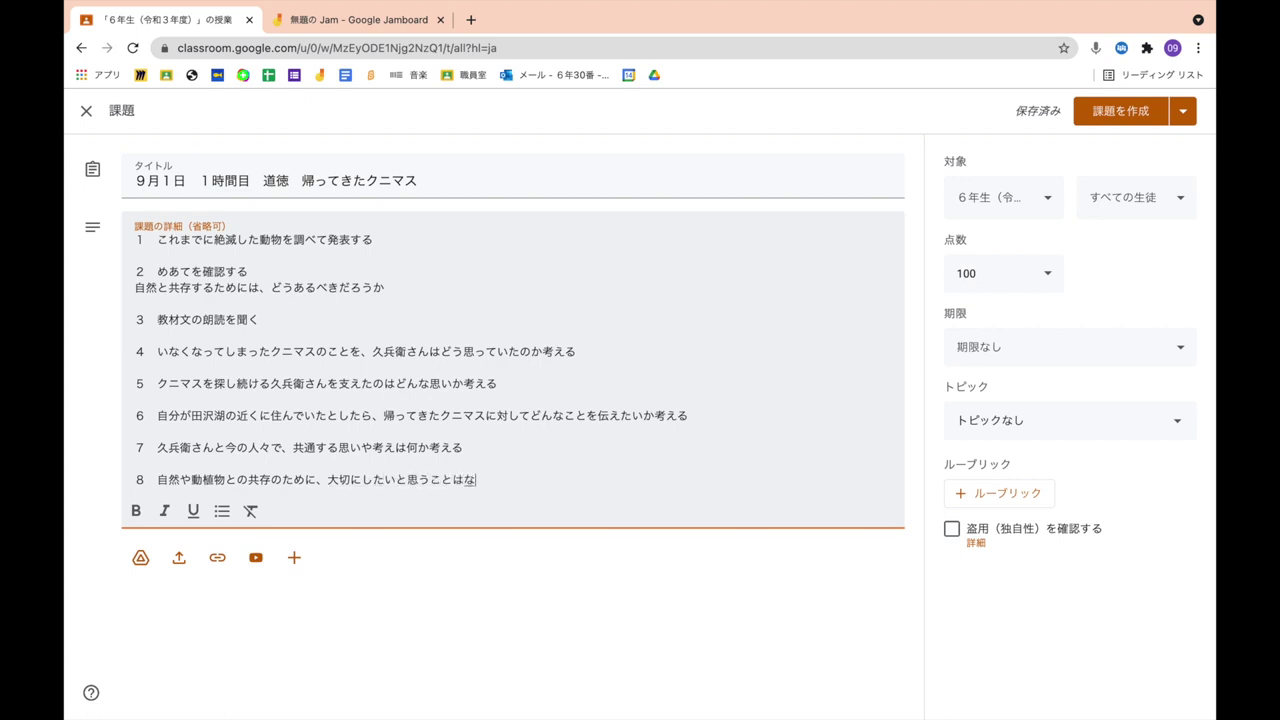
pyautogui.press('Return')
pyautogui.write('?')
pyautogui.press('Return')
pyautogui.press('Return')
pyautogui.press('Return')
# Add the ninth and last item to the assignment details: "９ 振り返る"
pyautogui.write('9 ')
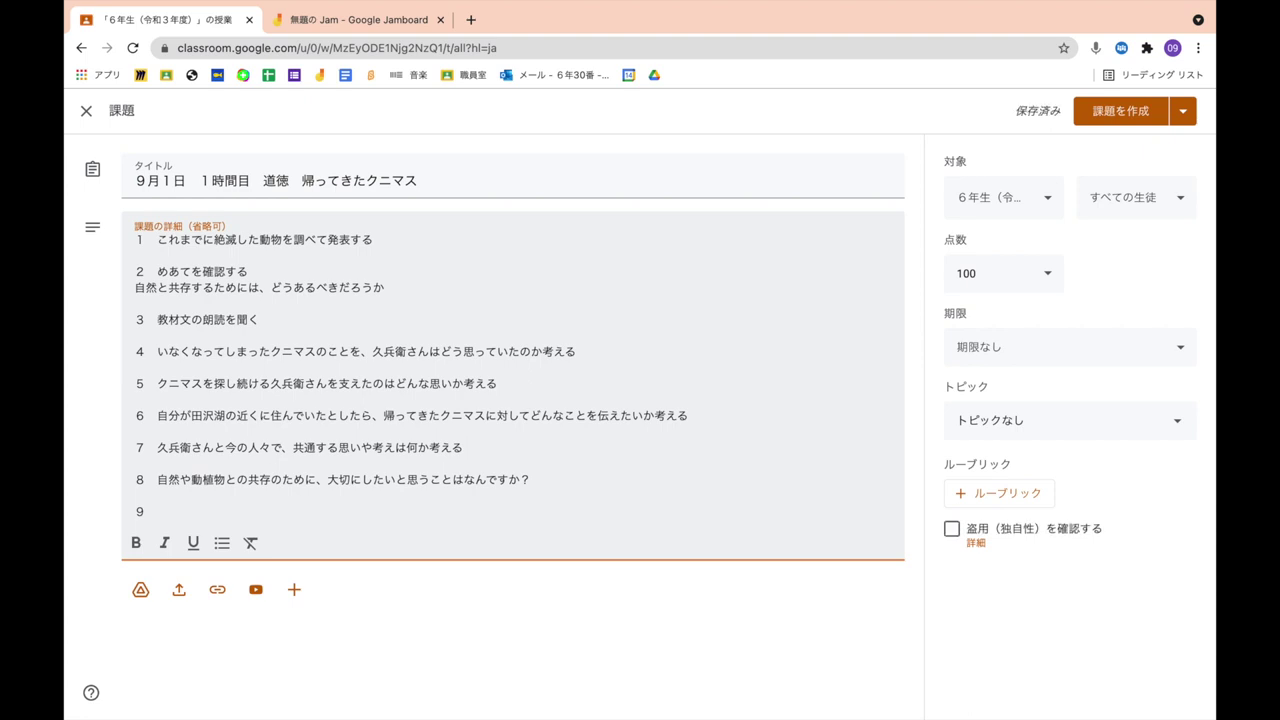
pyautogui.write('furikaeru')
pyautogui.press('space')
pyautogui.press('Return')
# Copy item 4's question up to "思っていたのか" into a new text box at the upper-left corner of the Jamboard frame
pyautogui.moveTo(158, 351); pyautogui.dragTo(541, 351)
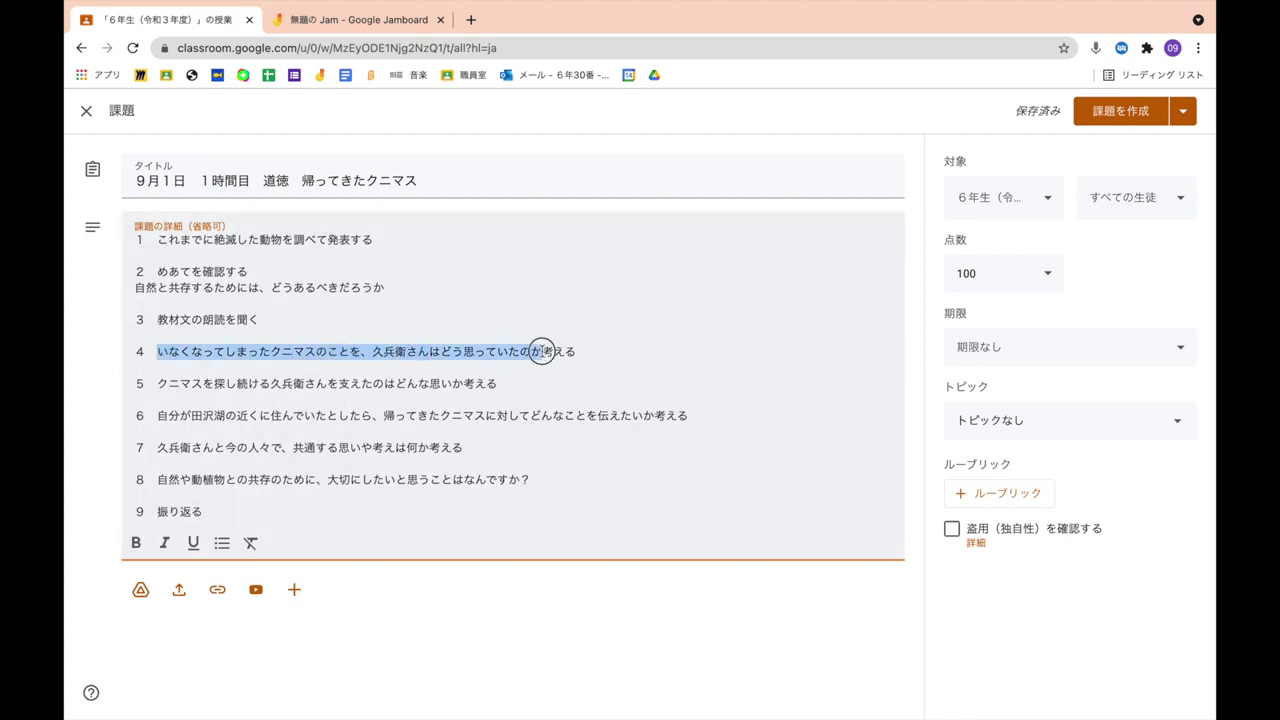
pyautogui.click(376, 28)
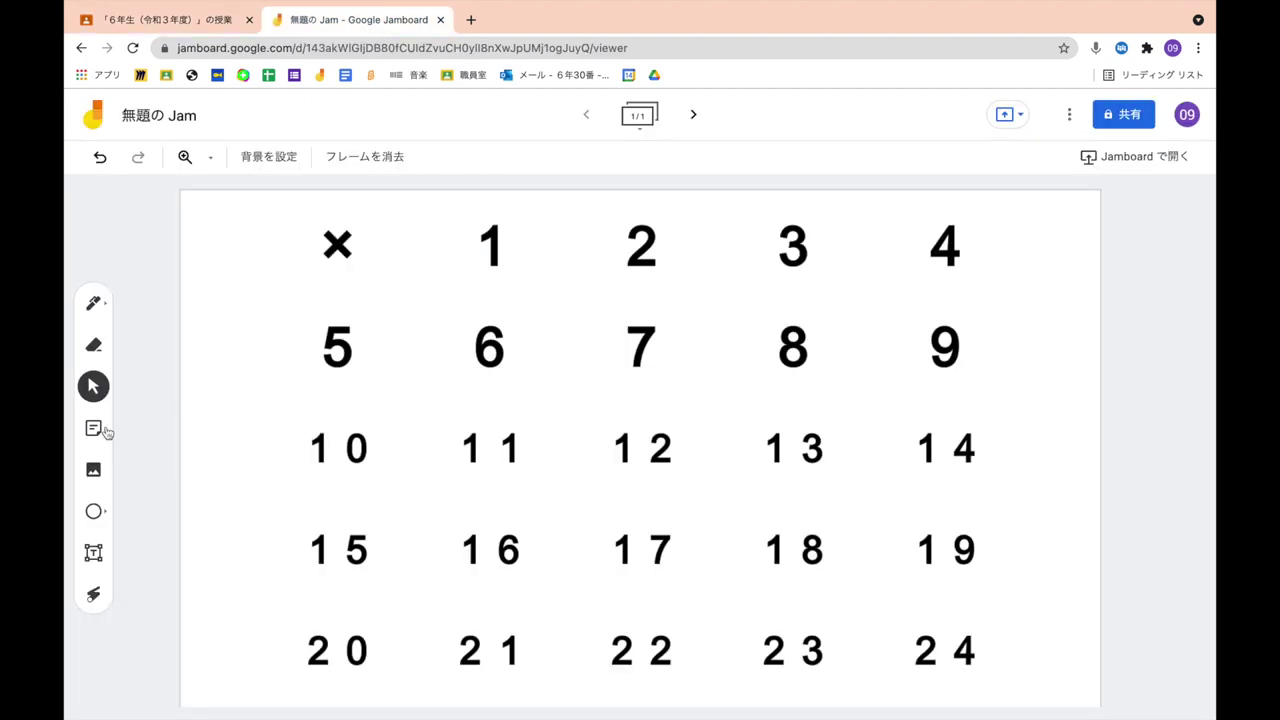
pyautogui.click(93, 552)
pyautogui.click(188, 212)
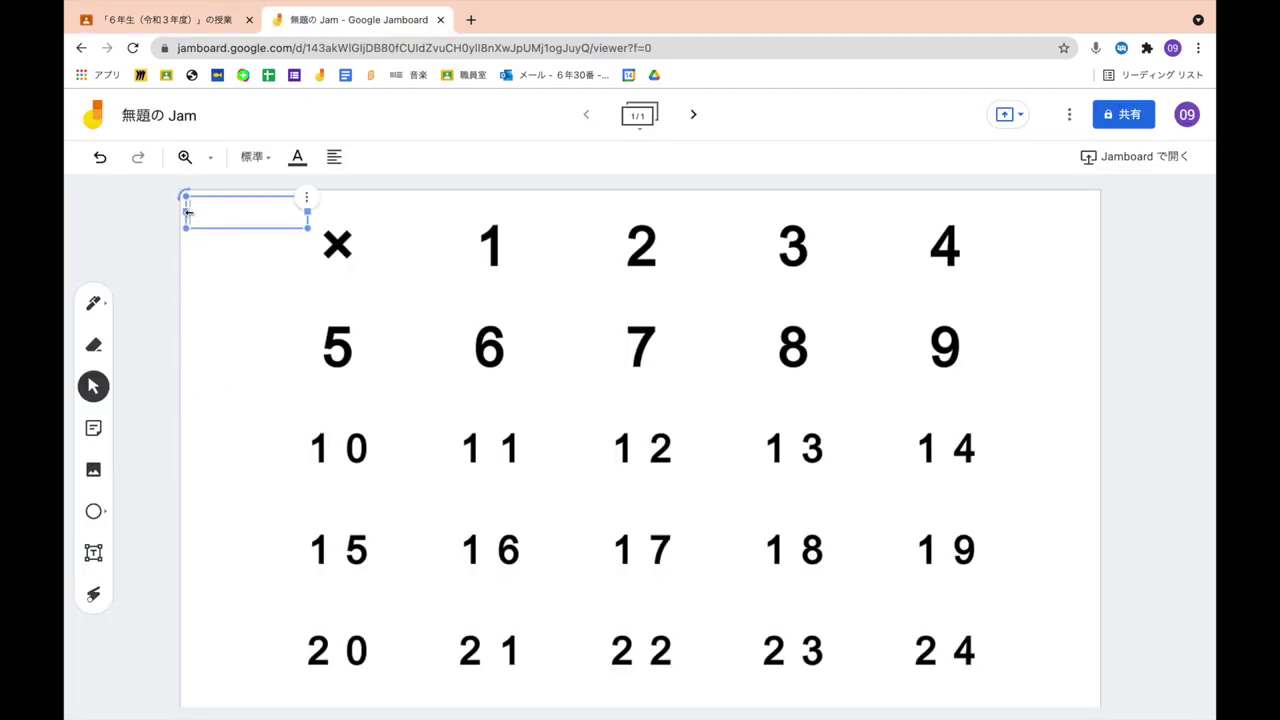
pyautogui.write('いなくなってしまったクニマスのことを、久兵衛さんはどう思っていたのか')
pyautogui.click(408, 288)
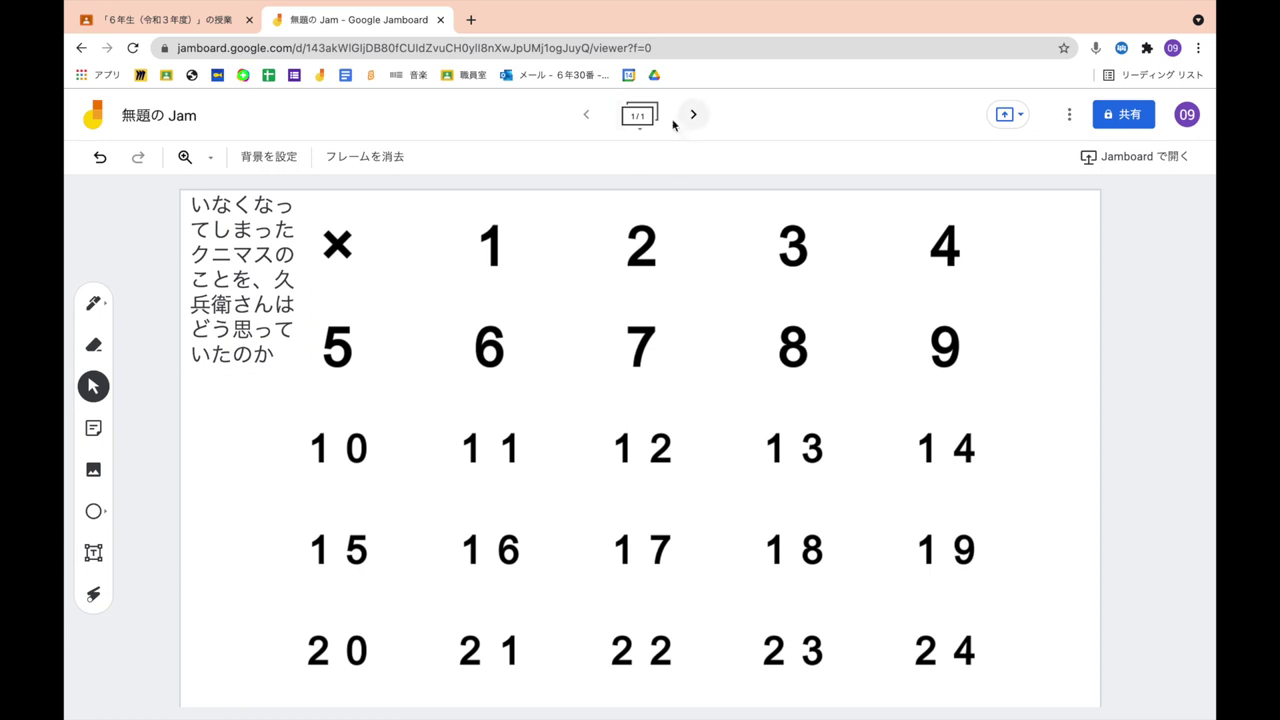
# Duplicate the first Jamboard frame until there are six identical frames, and open the second one
pyautogui.click(639, 114)
pyautogui.click(722, 141)
pyautogui.click(722, 141)
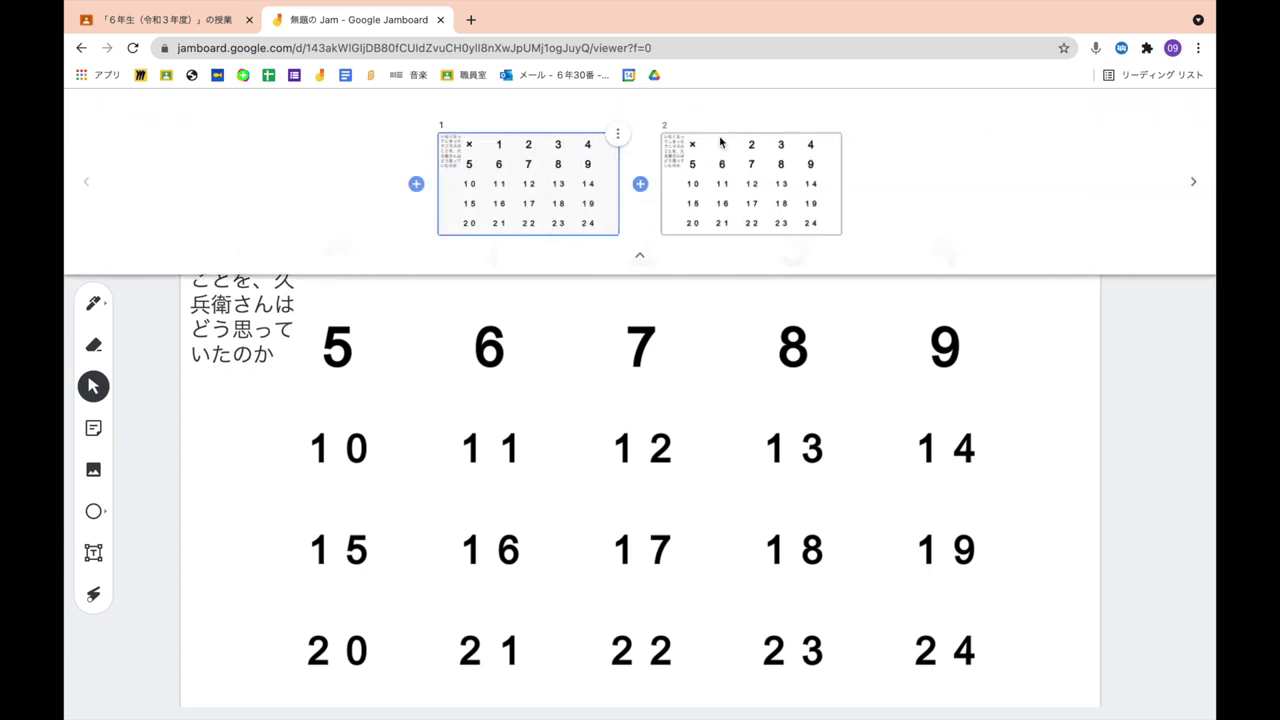
pyautogui.click(616, 135)
pyautogui.click(598, 137)
pyautogui.click(503, 142)
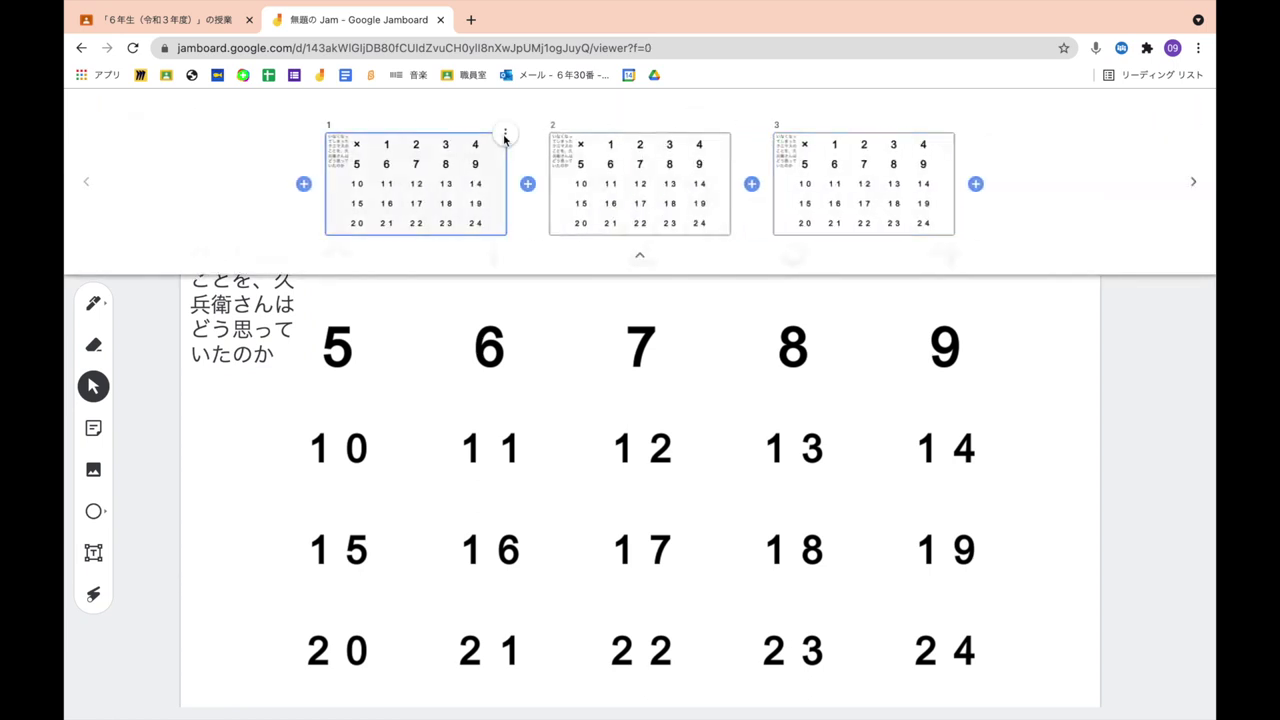
pyautogui.click(505, 134)
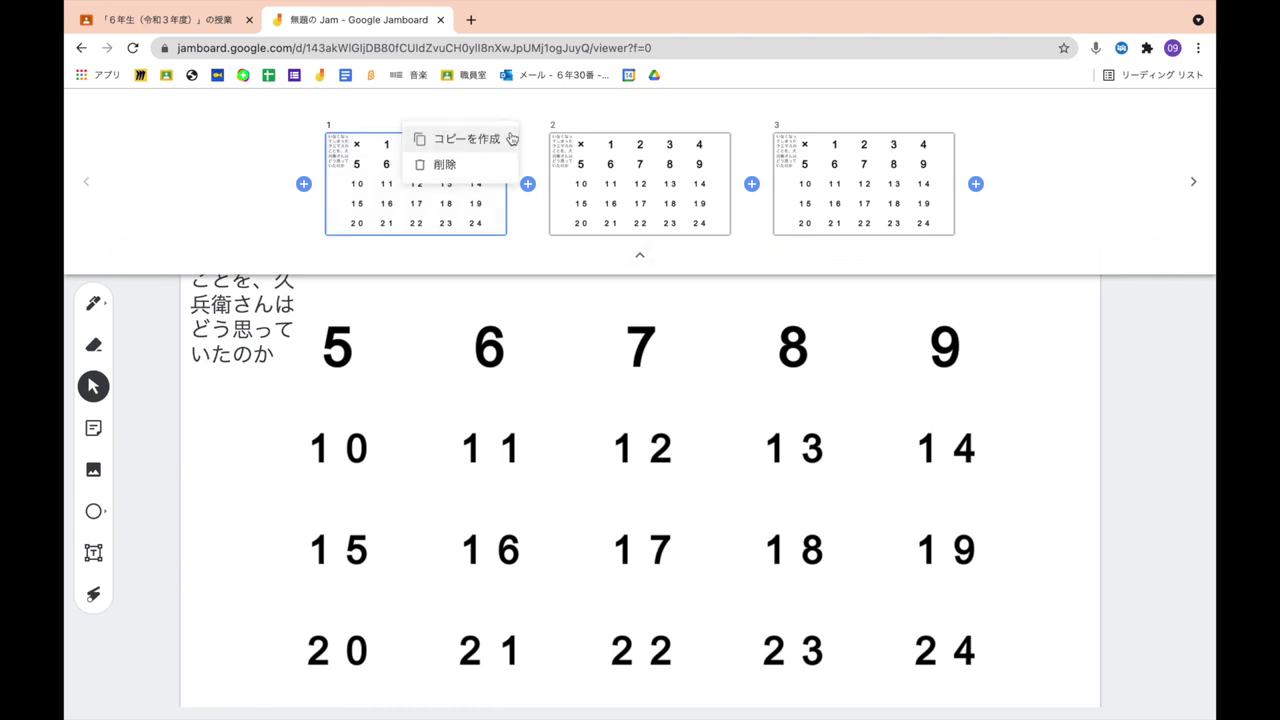
pyautogui.click(506, 136)
pyautogui.click(396, 133)
pyautogui.click(397, 137)
pyautogui.click(370, 134)
pyautogui.click(366, 137)
pyautogui.click(497, 408)
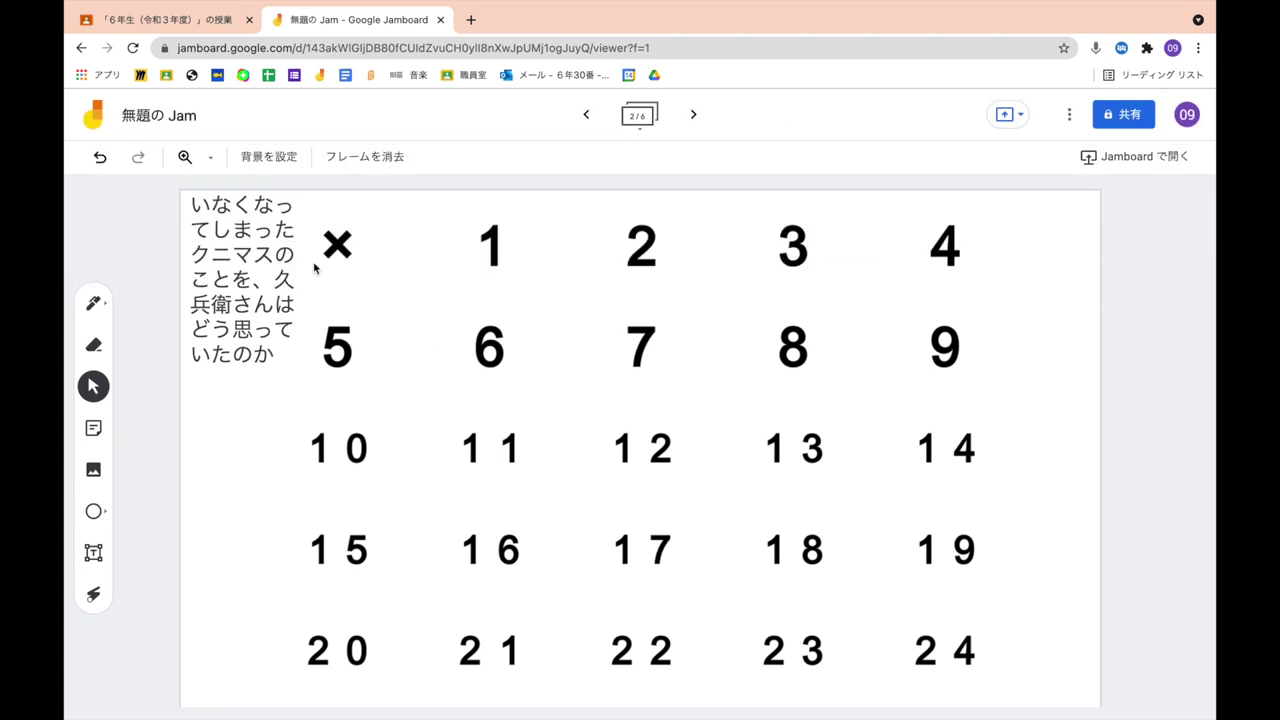
# Replace the second frame's question with item 5's question from the Classroom assignment, "クニマスを探し続ける久兵衛さんを支えたのはどんな思いか"
pyautogui.click(160, 19)
pyautogui.moveTo(161, 386); pyautogui.dragTo(451, 380)
pyautogui.hotkey('ctrl', 'c')
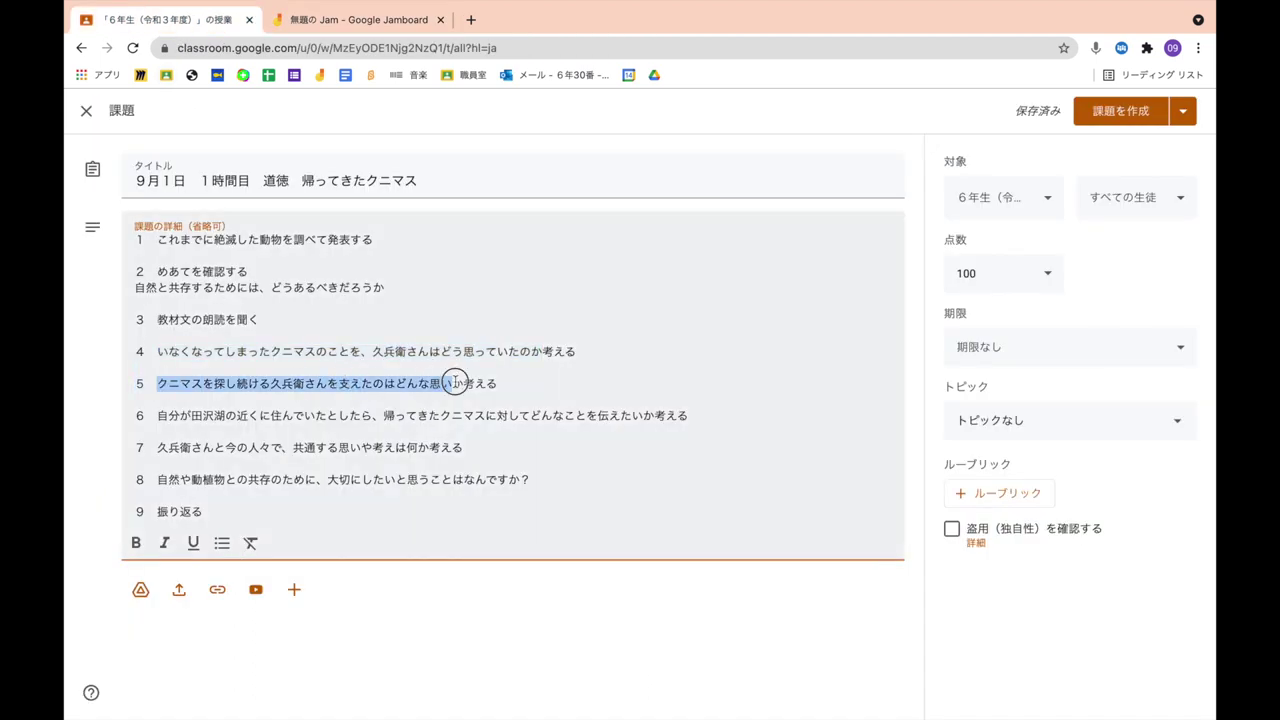
pyautogui.click(379, 22)
pyautogui.click(265, 355)
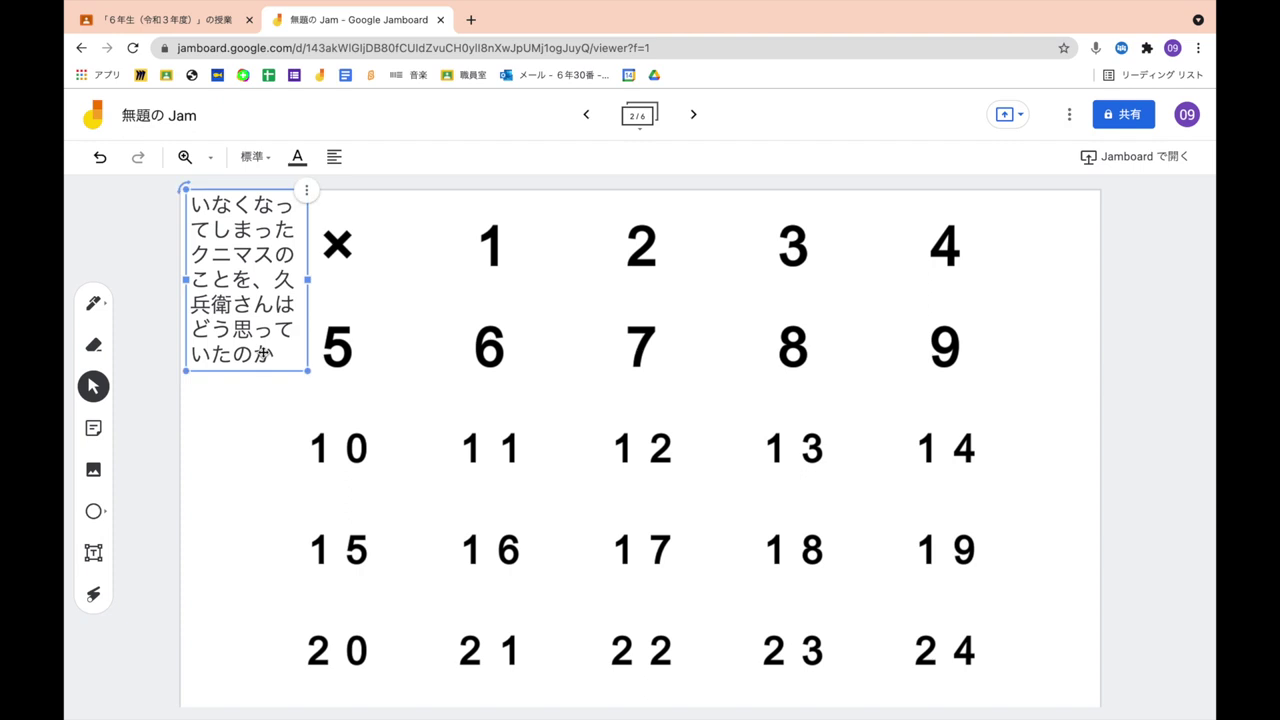
pyautogui.click(263, 355)
pyautogui.hotkey('ctrl', 'a')
pyautogui.hotkey('ctrl', 'v')
pyautogui.click(606, 206)
# Replace the third frame's question with item 6's text, "自分が田沢湖の近くに住んでいたとしたら、帰ってきたクニマスに対してどんなことを伝えたいか"
pyautogui.click(693, 115)
pyautogui.click(194, 22)
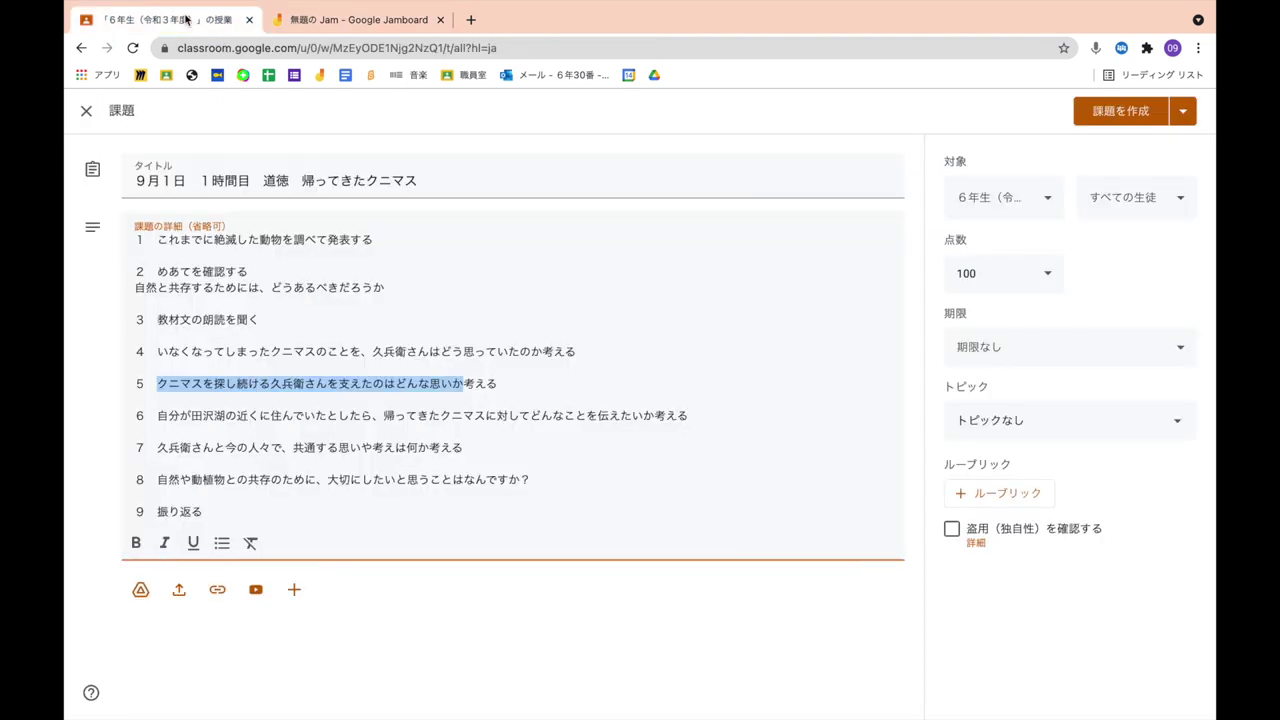
pyautogui.moveTo(158, 423); pyautogui.dragTo(688, 416)
pyautogui.hotkey('ctrl', 'c')
pyautogui.click(380, 22)
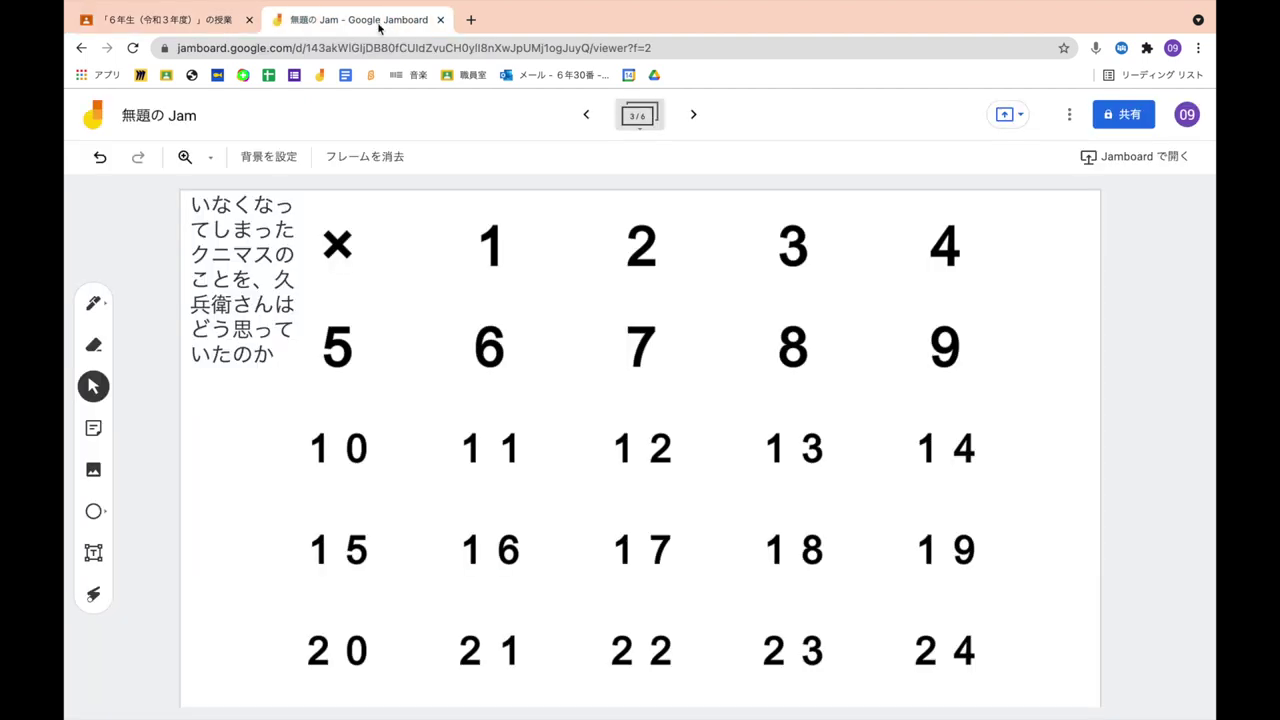
pyautogui.doubleClick(249, 349)
pyautogui.hotkey('ctrl', 'a')
pyautogui.hotkey('ctrl', 'v')
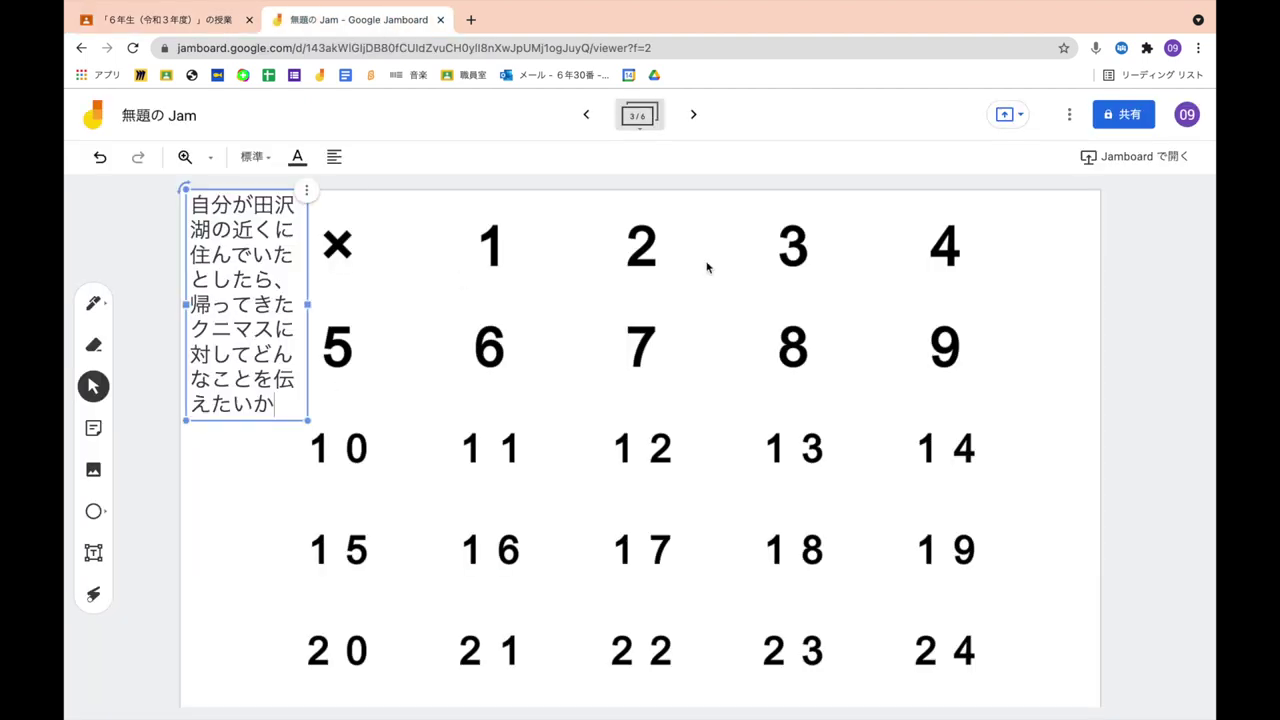
# Replace the fourth frame's question with item 7's text, "久兵衛さんと今の人々で、共通する思いや考えは何か考える"
pyautogui.click(694, 115)
pyautogui.click(160, 20)
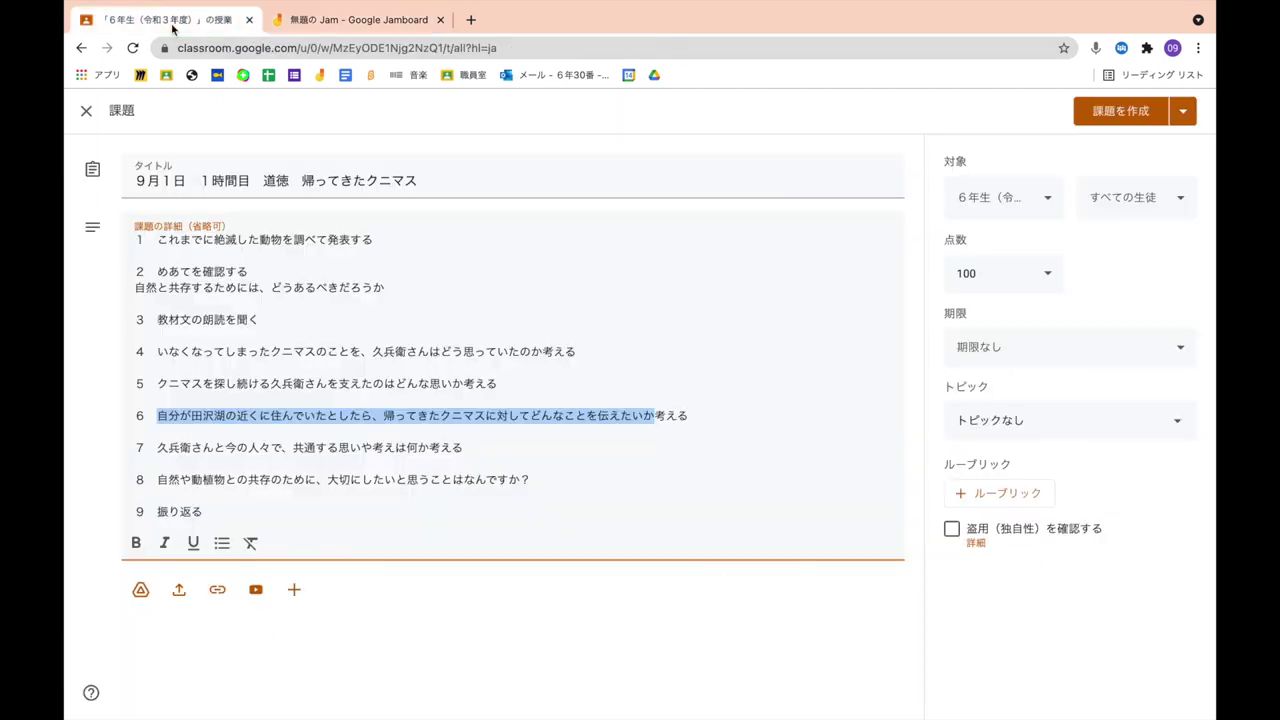
pyautogui.moveTo(157, 448); pyautogui.dragTo(467, 446)
pyautogui.press('super+c')
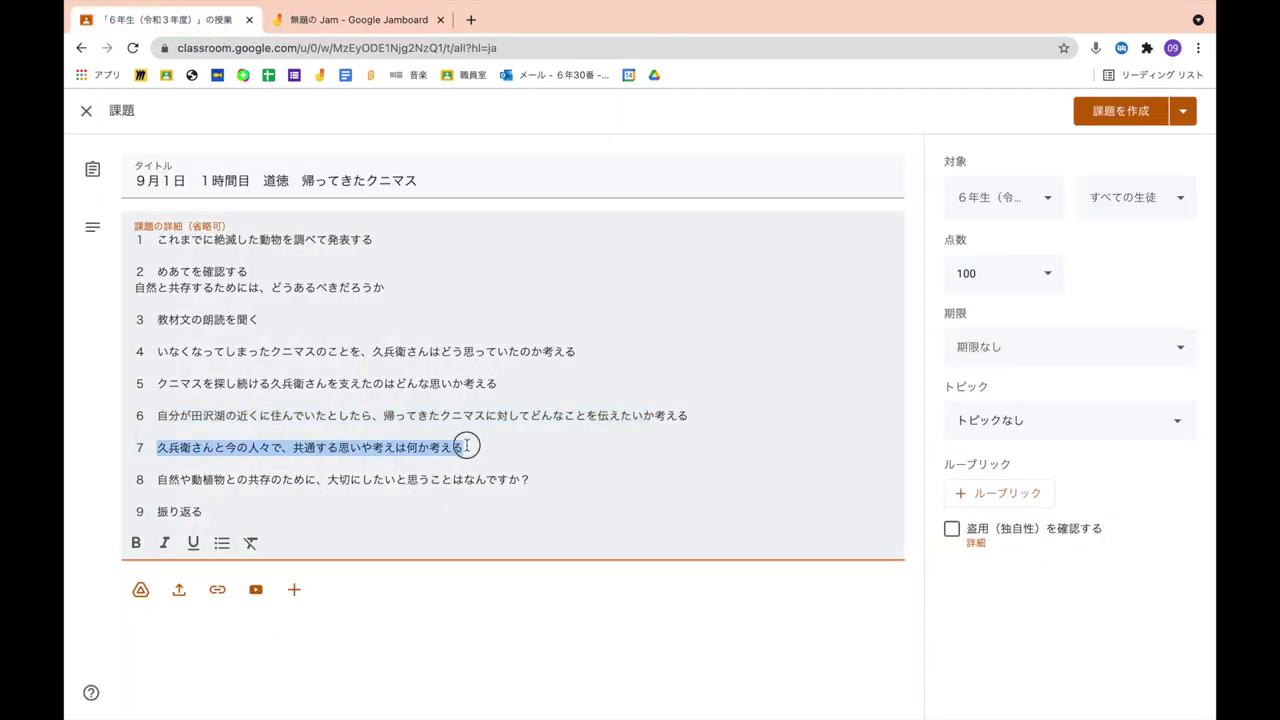
pyautogui.click(405, 25)
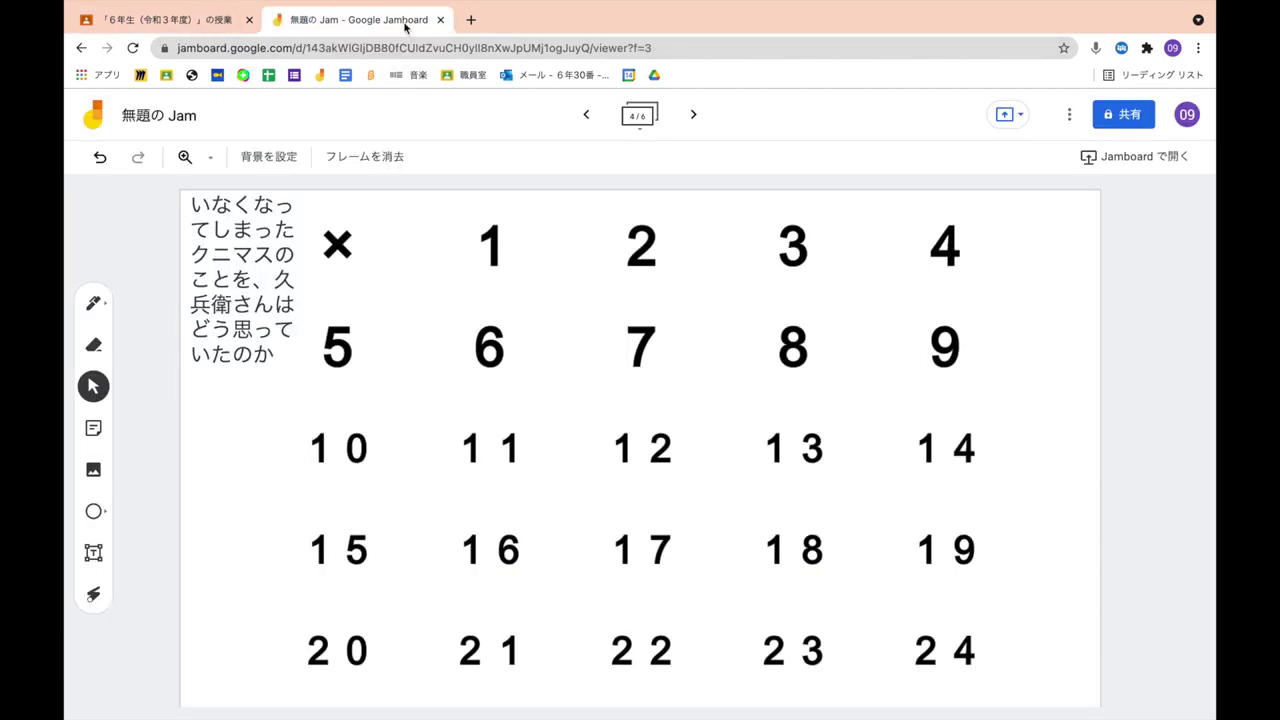
pyautogui.click(266, 343)
pyautogui.press('super+a')
pyautogui.press('super+v')
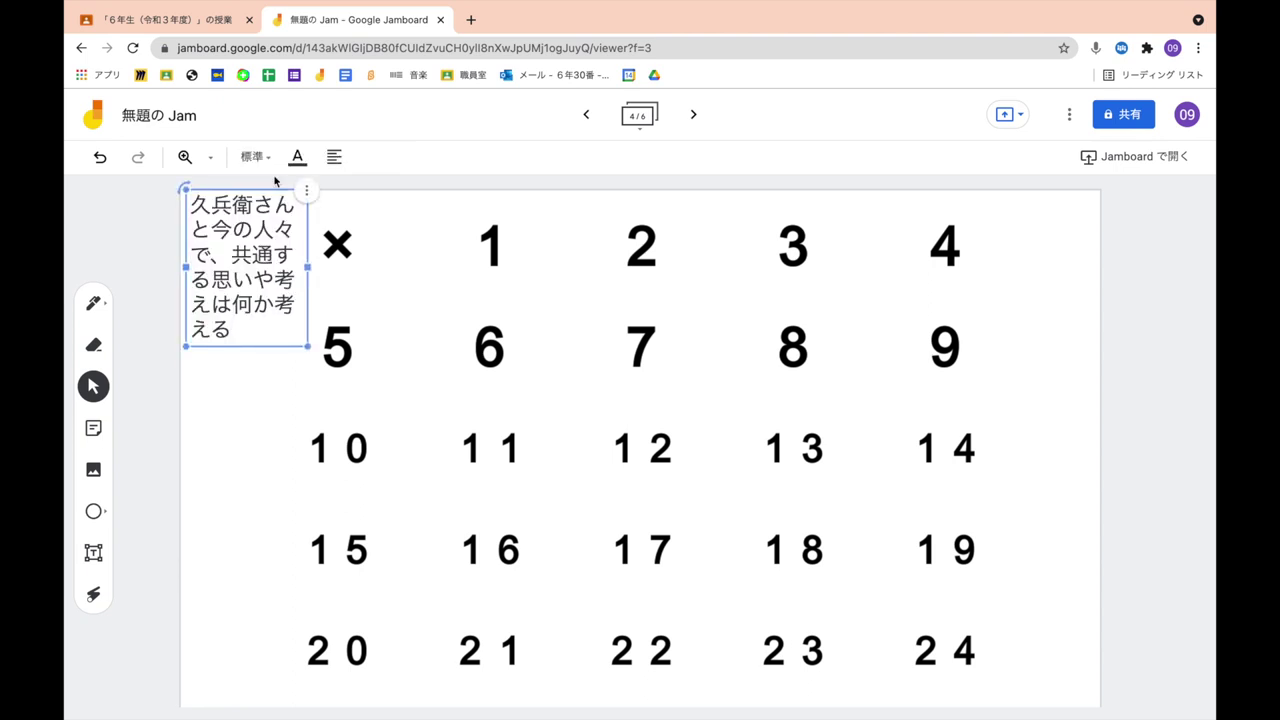
# Copy item 8's question "自然や動植物との共存のために、大切にしたいと思うことはなんですか？" from the assignment details and return to Jamboard
pyautogui.click(165, 20)
pyautogui.moveTo(160, 480); pyautogui.dragTo(531, 480)
pyautogui.press('super+c')
pyautogui.click(358, 20)
pyautogui.press('super+a')
pyautogui.press('super+v')
pyautogui.click(515, 341)
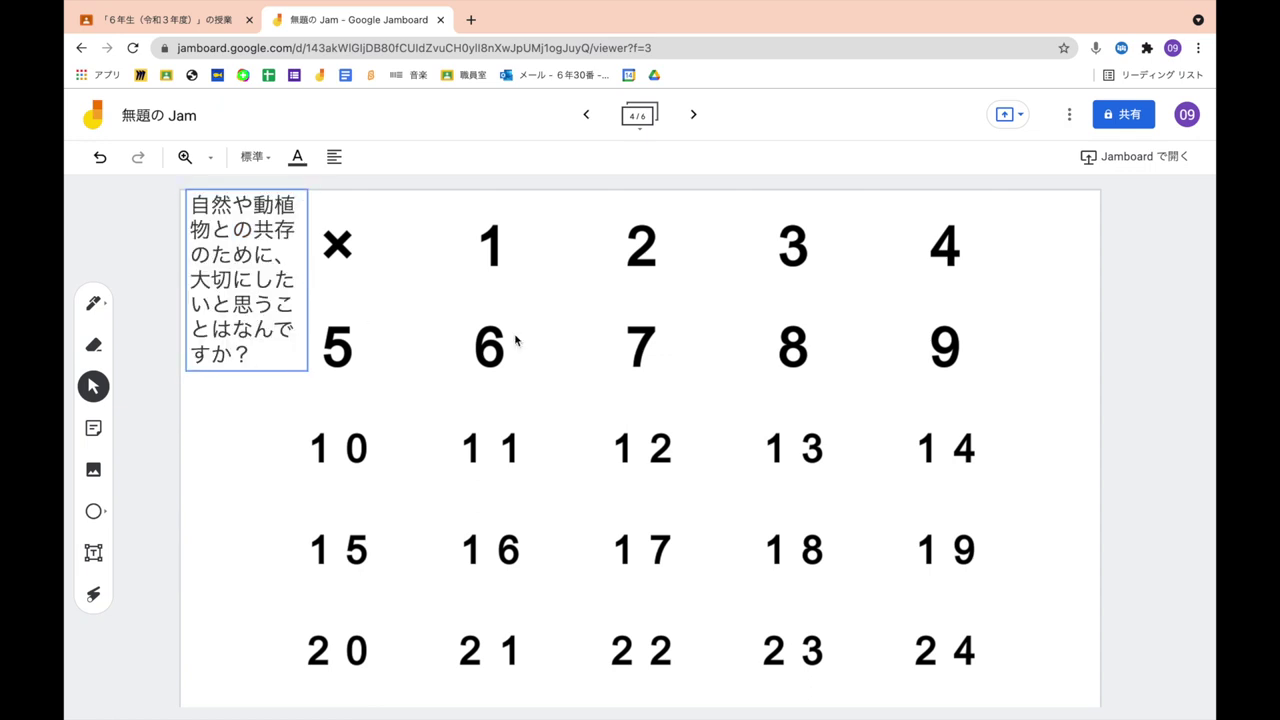
pyautogui.press('super+z')
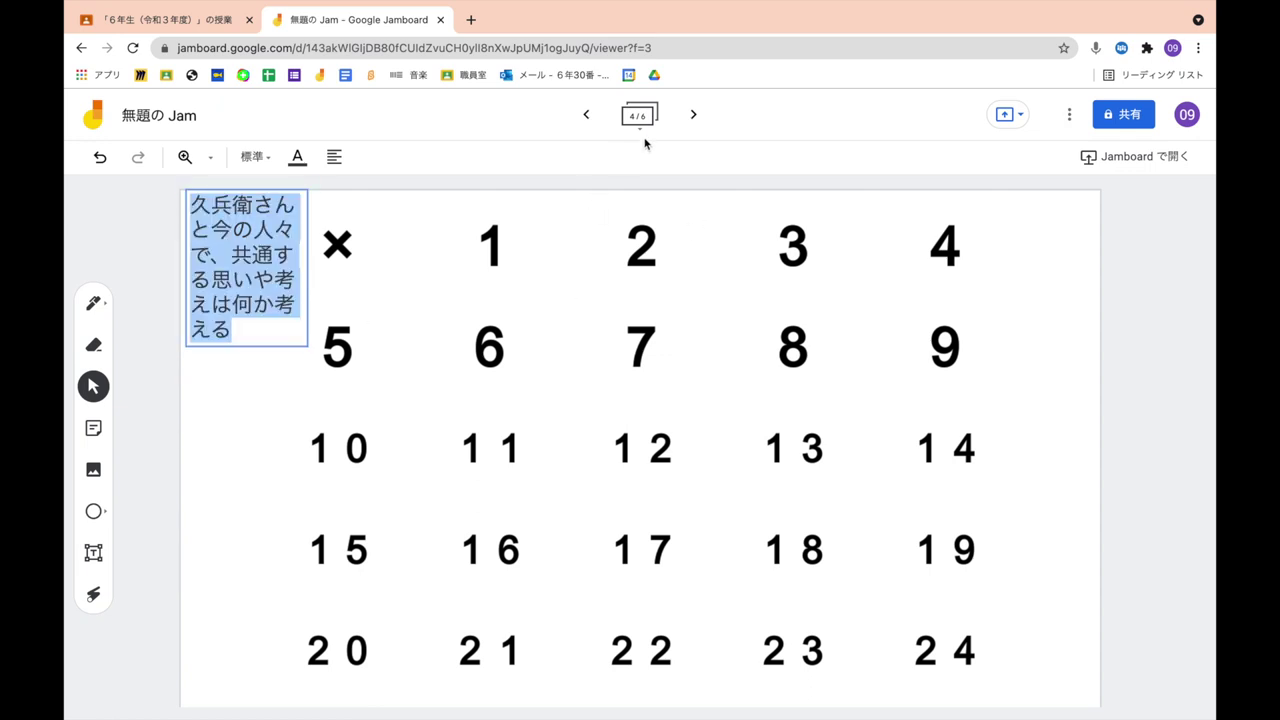
# Replace the fifth frame's question with the copied item 8 text, "自然や動植物との共存のために、大切にしたいと思うことはなんですか？"
pyautogui.click(586, 114)
pyautogui.click(686, 116)
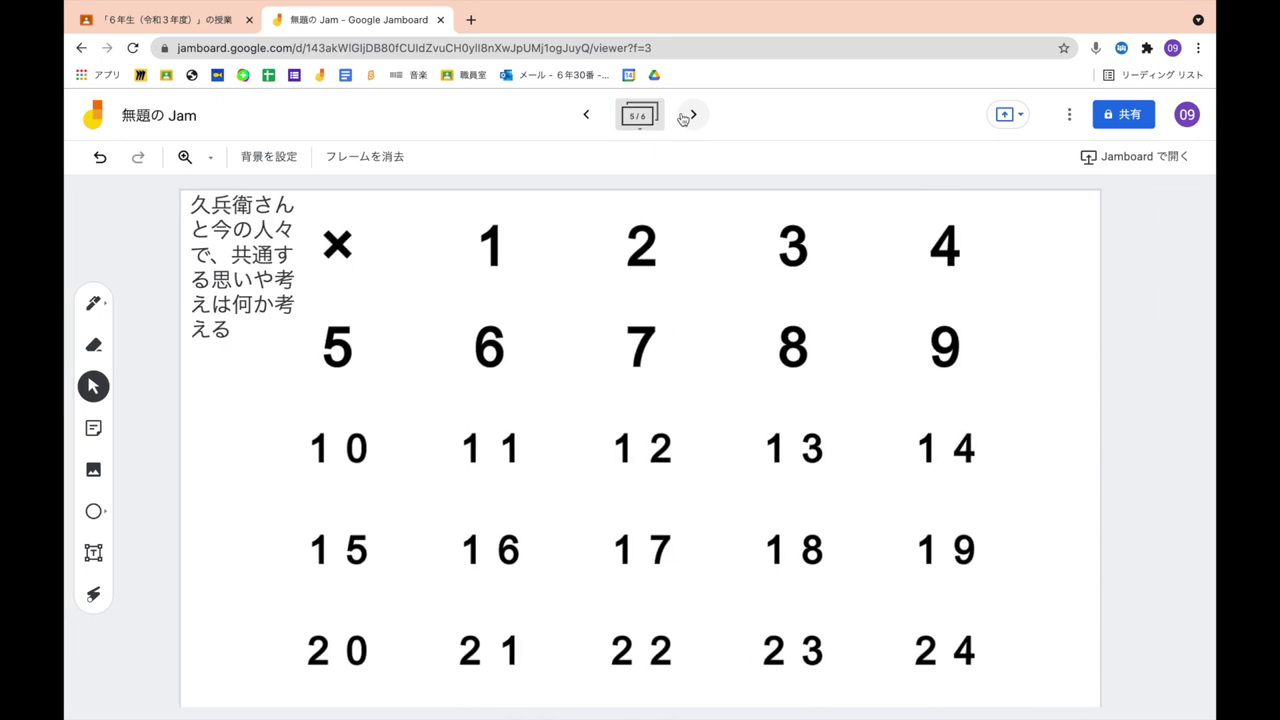
pyautogui.click(248, 354)
pyautogui.press('super+a')
pyautogui.press('super+v')
pyautogui.click(413, 452)
# Switch to Google Classroom and attach the Jamboard file "無題の Jam" from Google Drive to the assignment
pyautogui.click(165, 19)
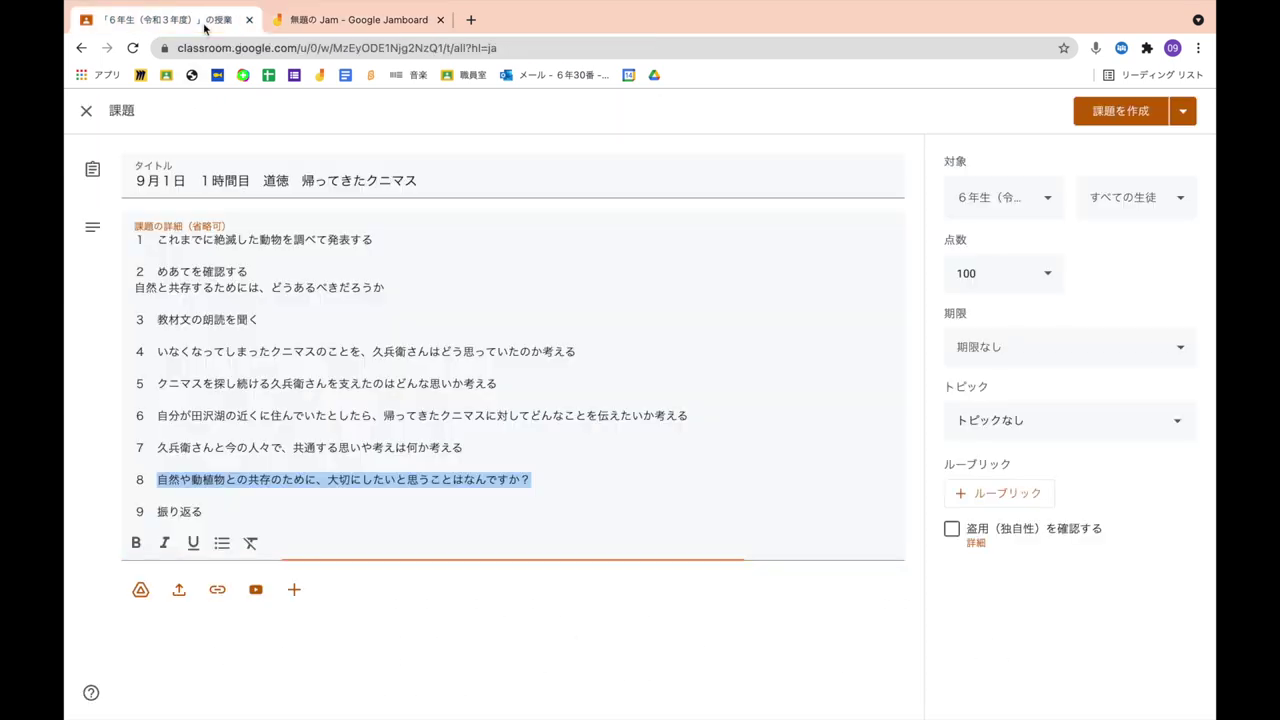
pyautogui.click(141, 591)
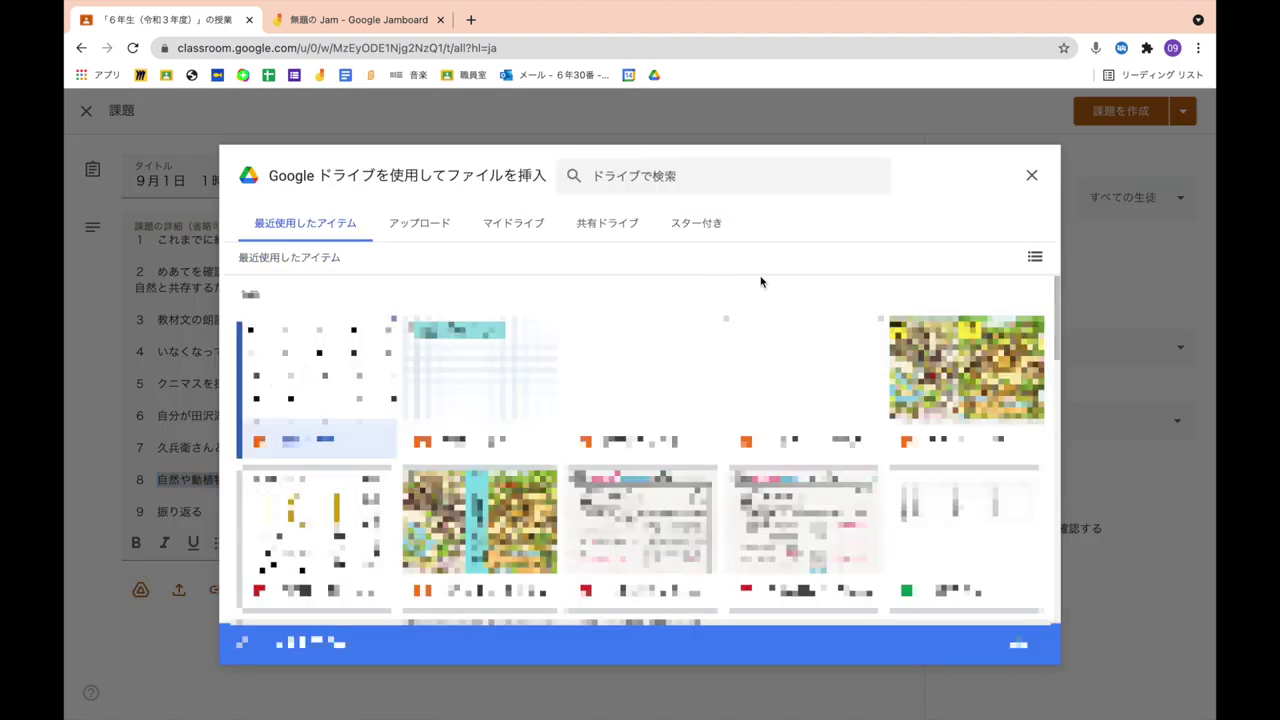
pyautogui.click(1030, 650)
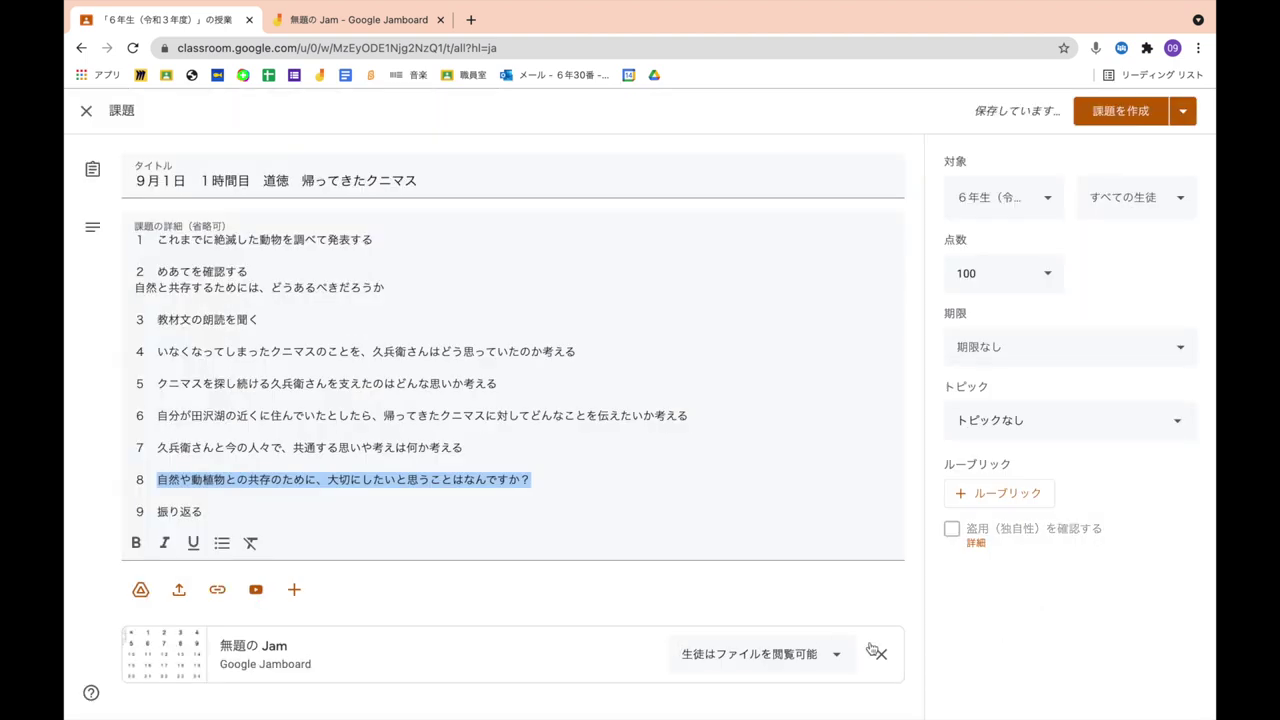
# Set the assignment's topic to 道徳
pyautogui.click(1114, 432)
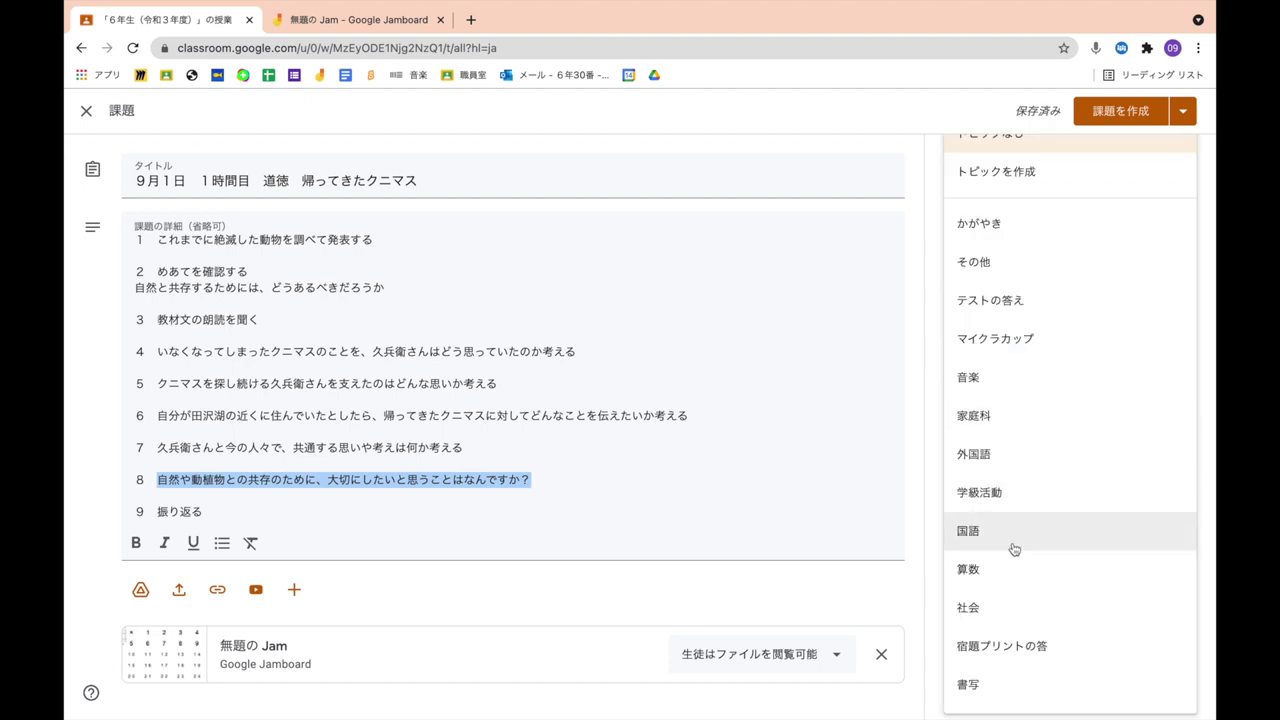
pyautogui.scroll(-2, 990, 600)
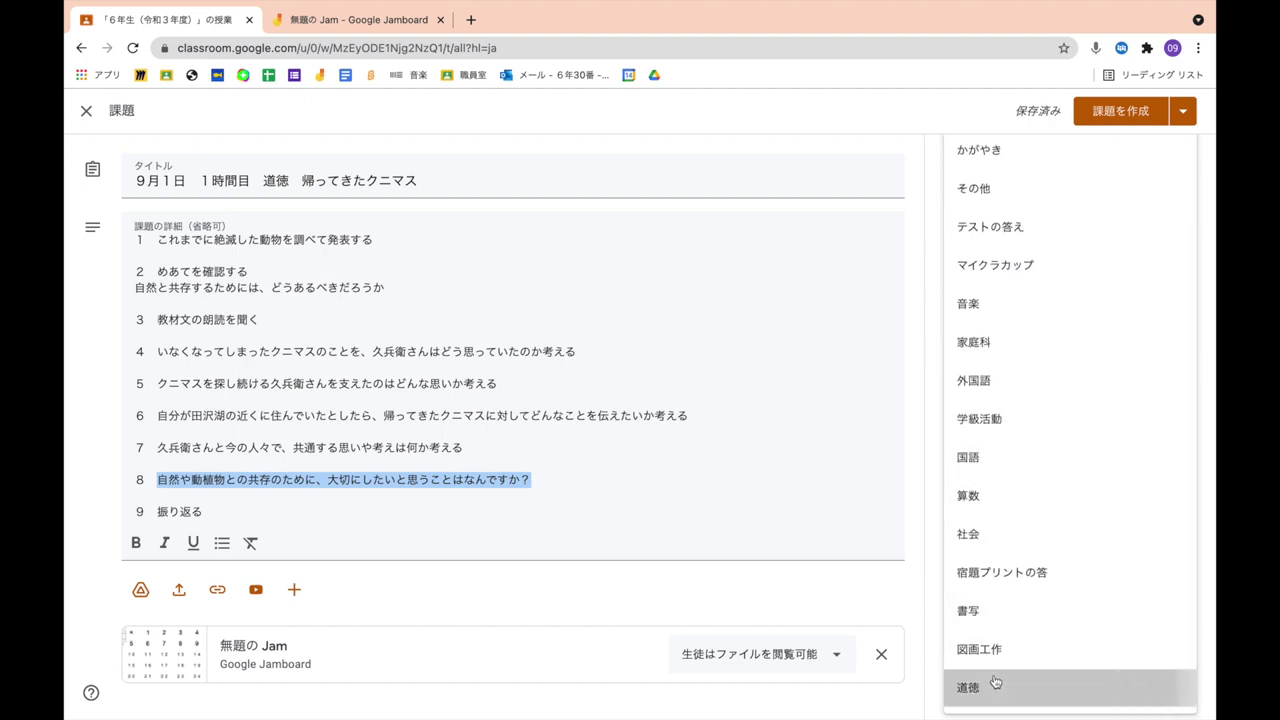
pyautogui.click(990, 686)
# Schedule the assignment to be posted on 2021/09/01 at 7:00
pyautogui.click(1183, 112)
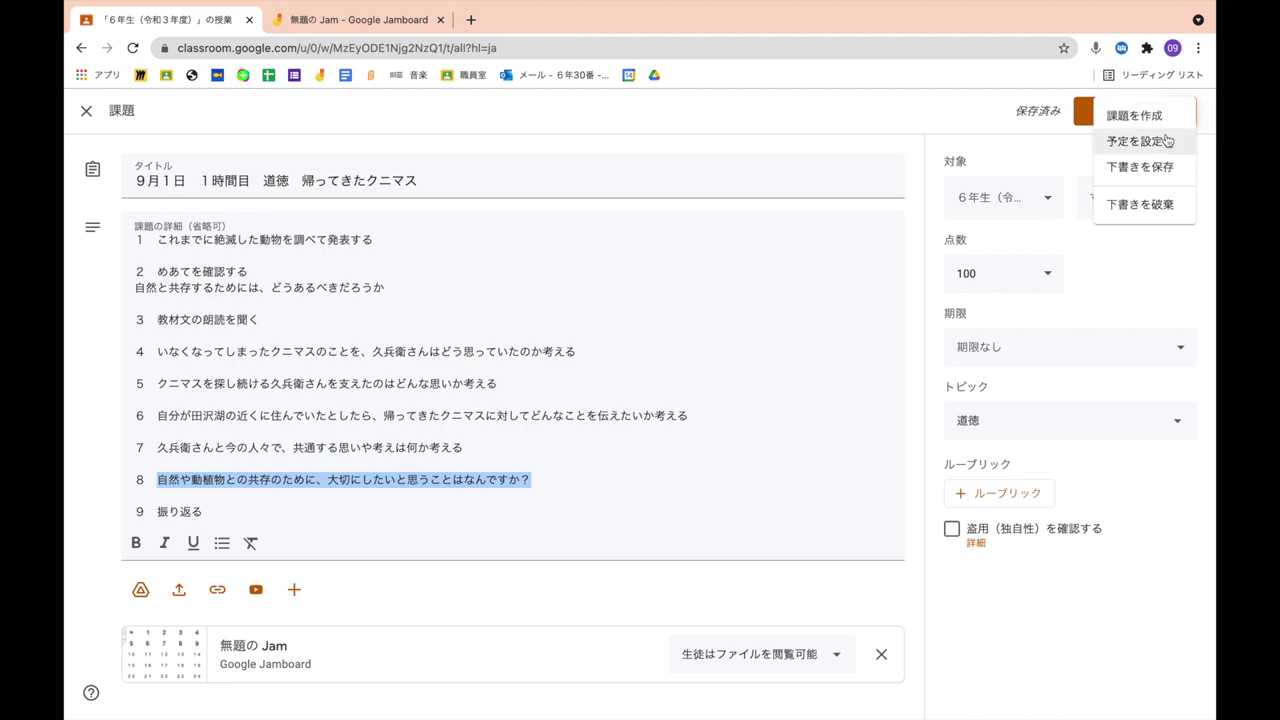
pyautogui.click(1145, 138)
pyautogui.click(658, 422)
pyautogui.press('Right')
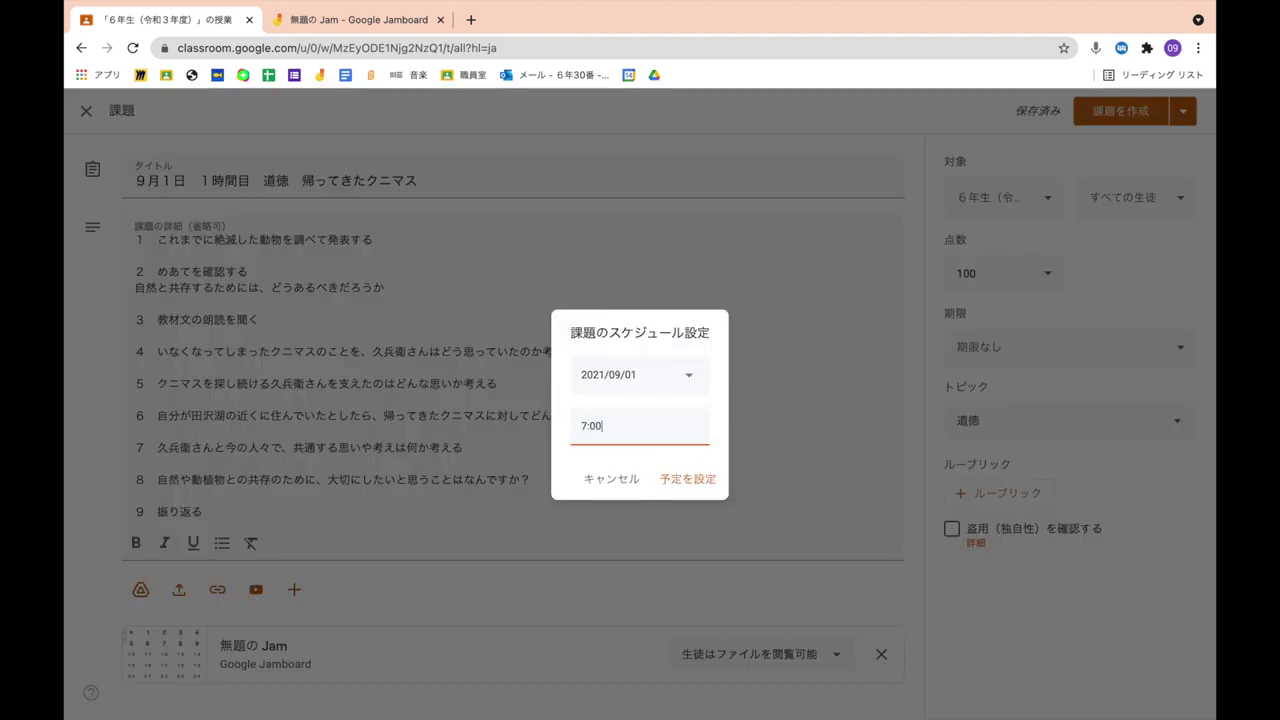
pyautogui.click(694, 489)
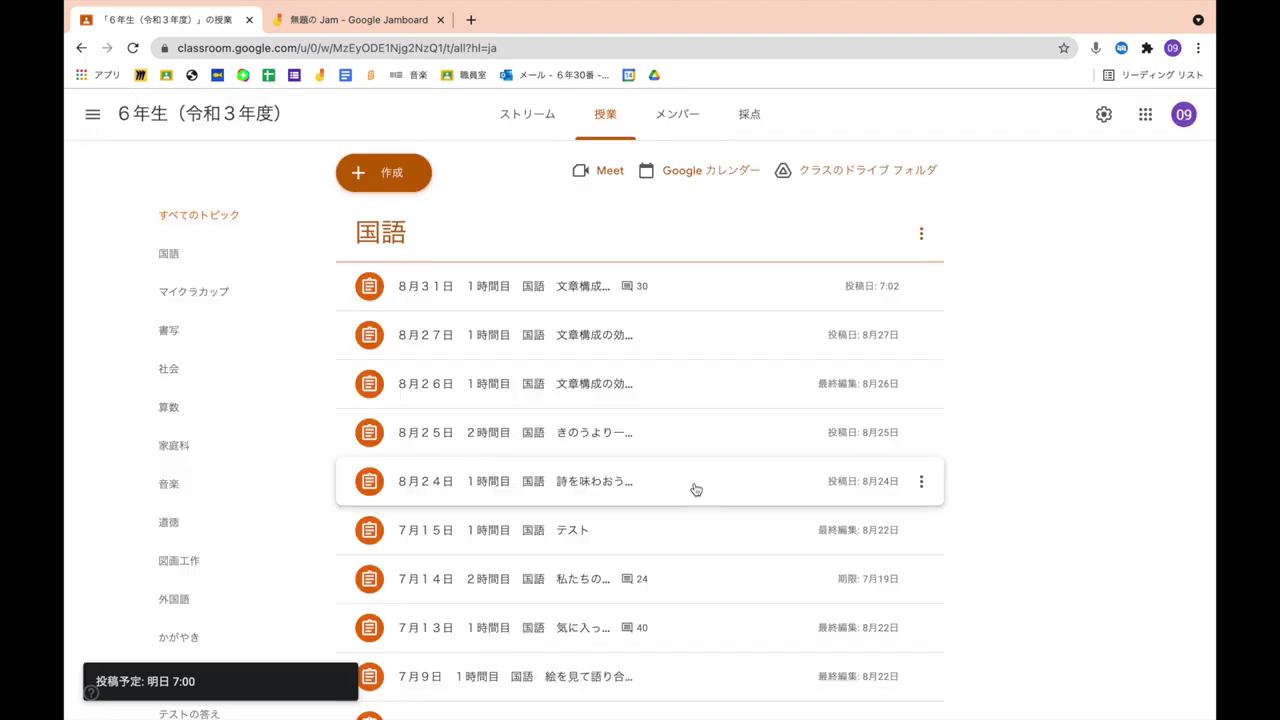